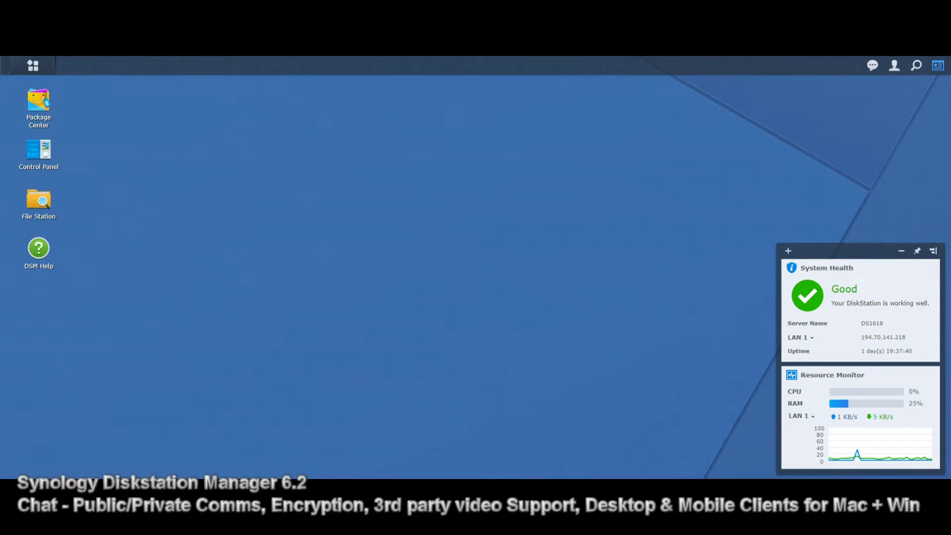
# Check the server's hardware and system information in Control Panel, then close it
pyautogui.click(33, 65)
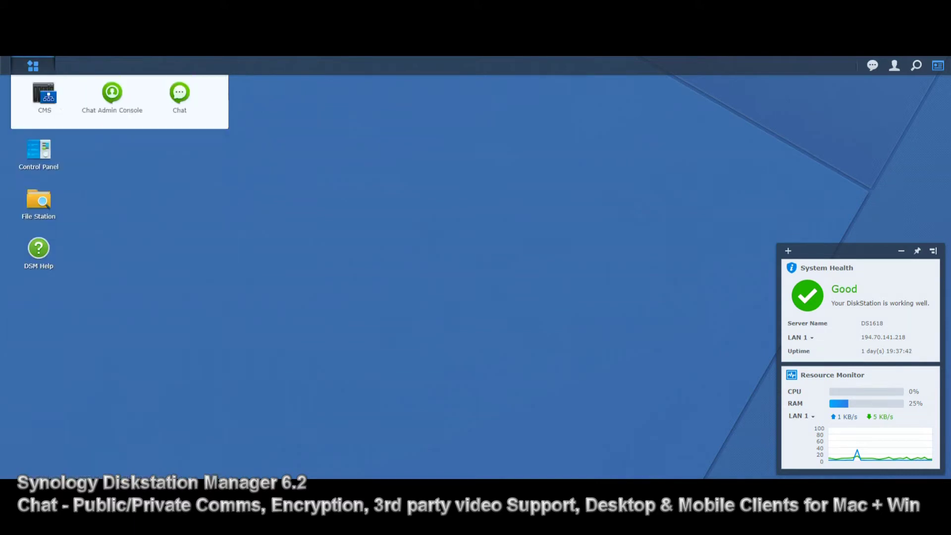
pyautogui.click(39, 149)
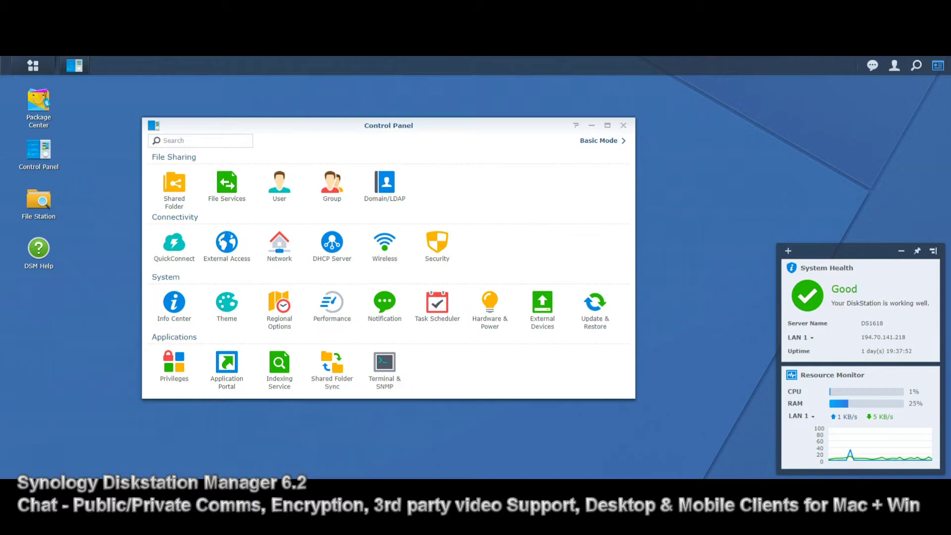
pyautogui.click(174, 301)
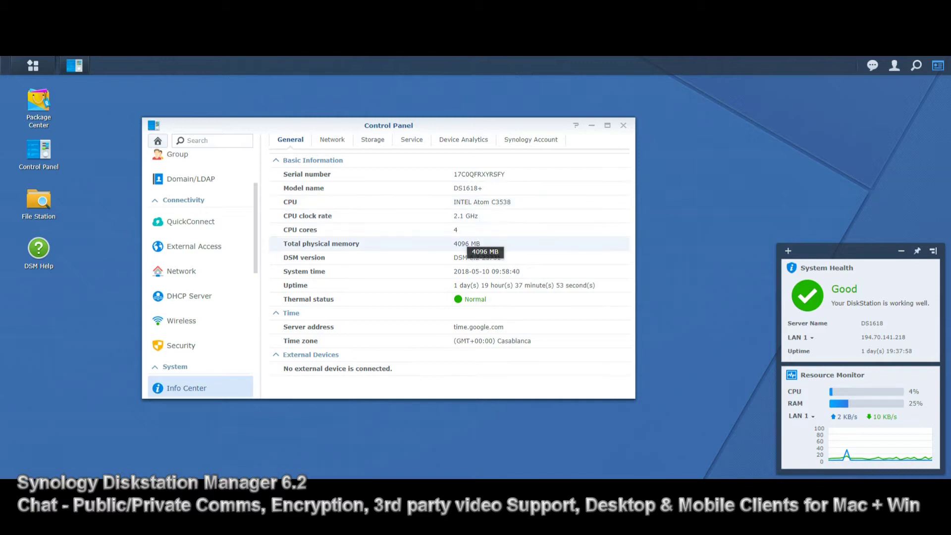
pyautogui.click(623, 125)
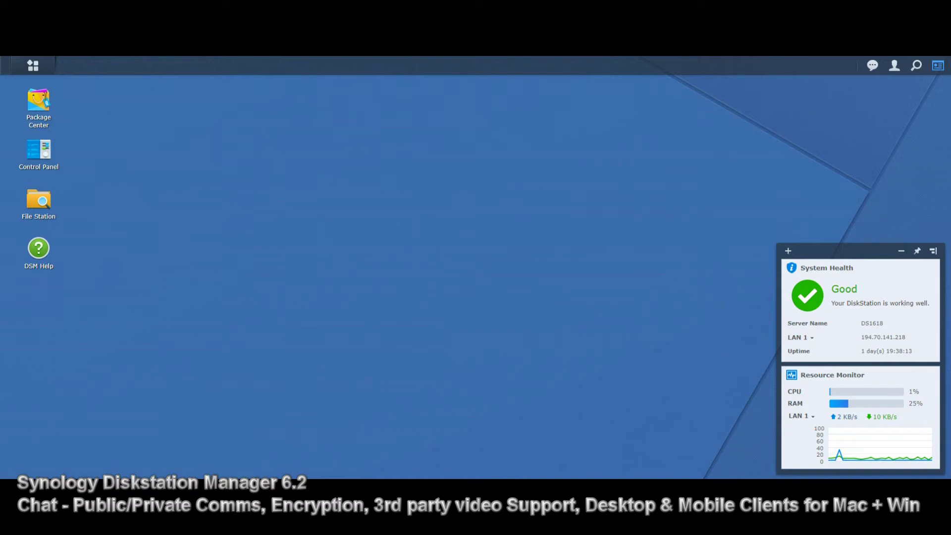
# Browse the Main Menu's installed apps, such as Hyper Backup, Calendar and Audio Station
pyautogui.click(33, 65)
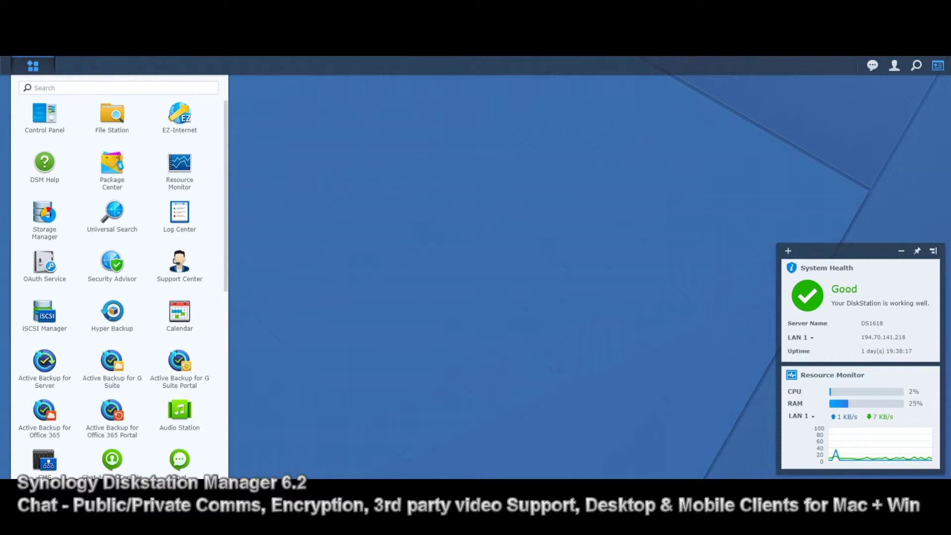
pyautogui.scroll(-5, 118, 277)
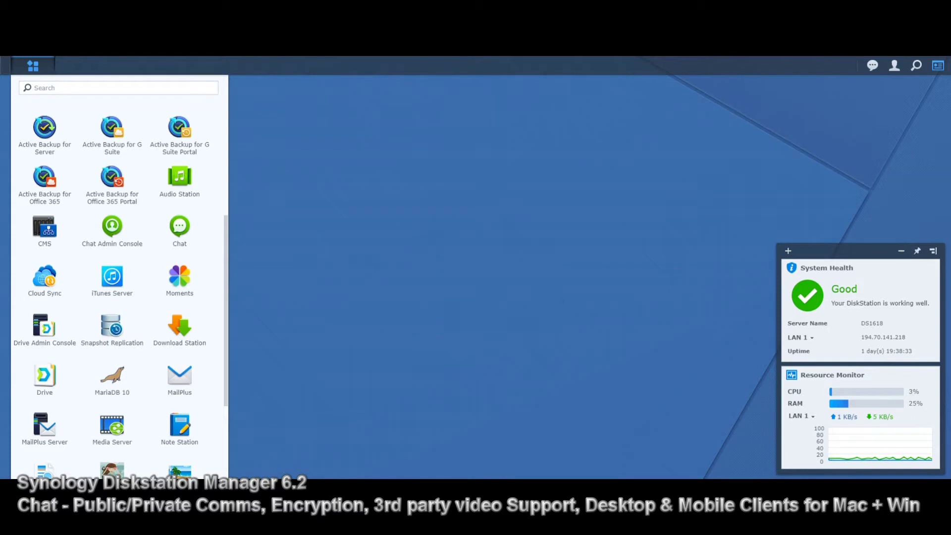
pyautogui.scroll(10, 119, 277)
pyautogui.press('Escape')
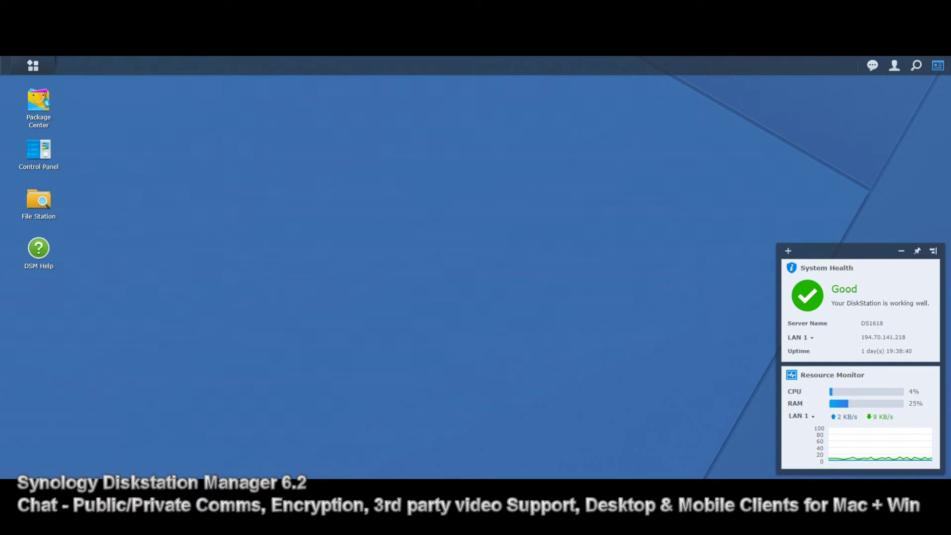
pyautogui.click(32, 66)
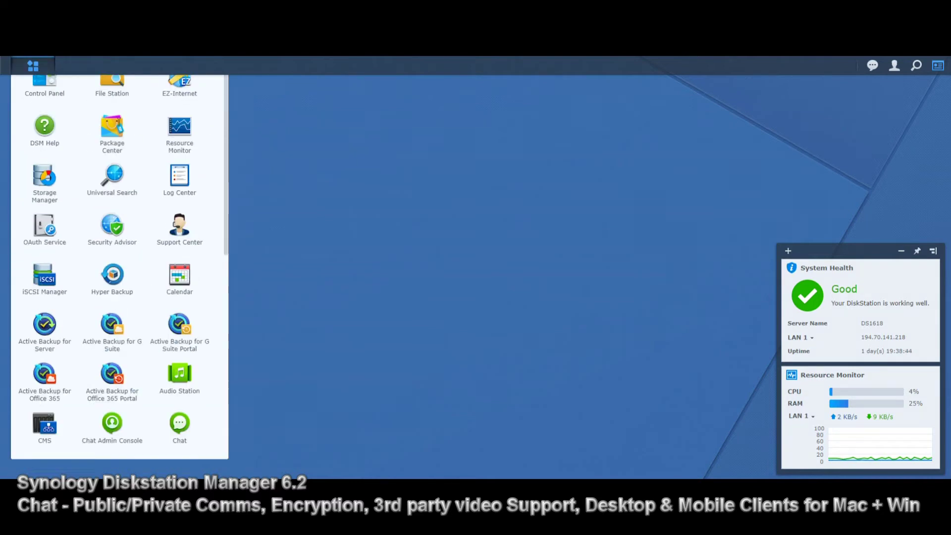
pyautogui.scroll(-5, 119, 277)
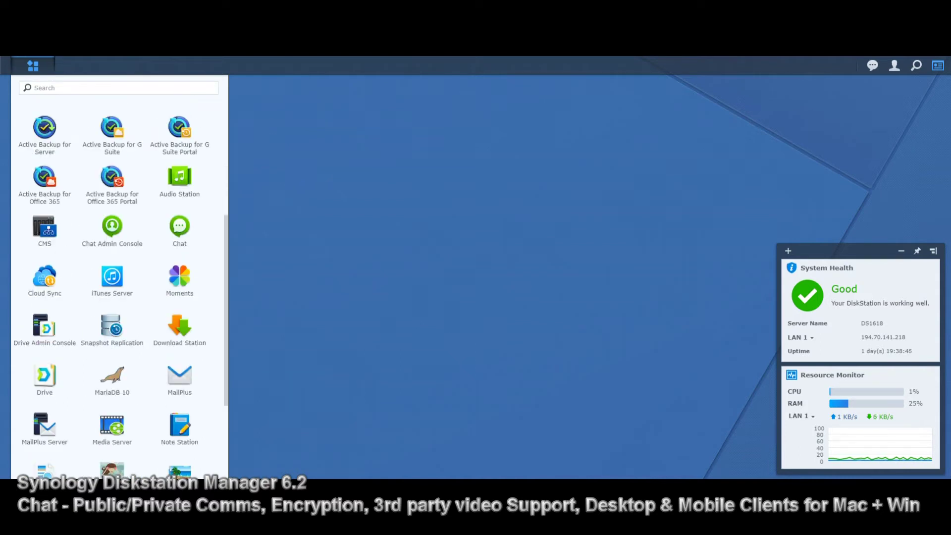
pyautogui.scroll(2, 119, 278)
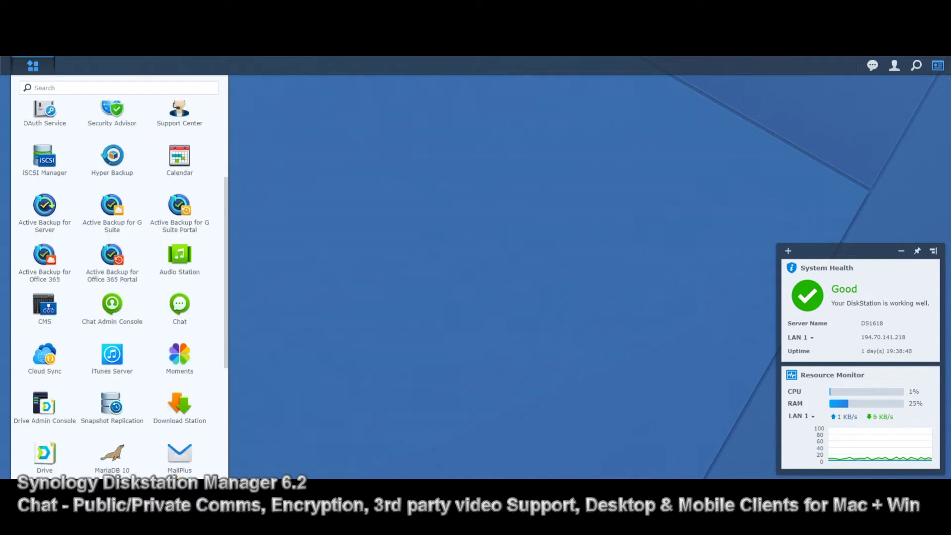
pyautogui.scroll(-5, 119, 277)
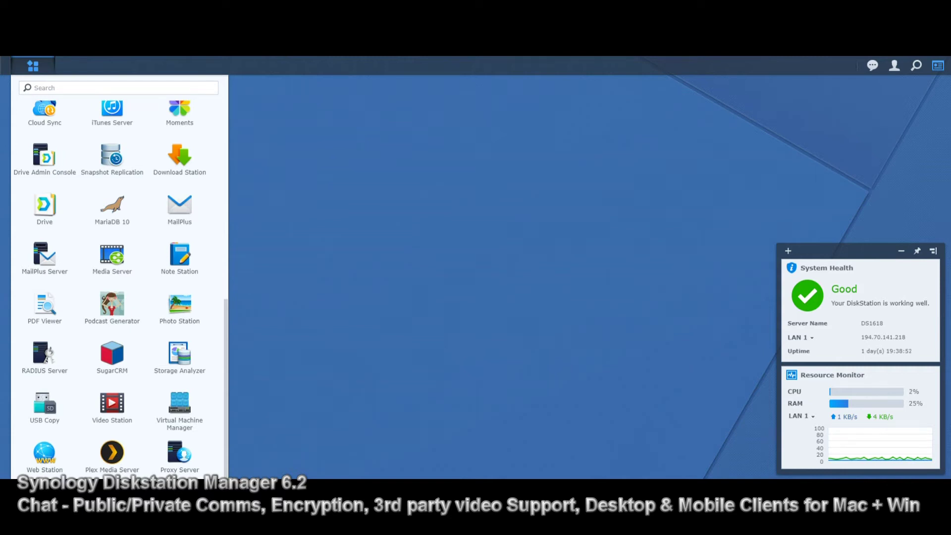
pyautogui.scroll(10, 119, 277)
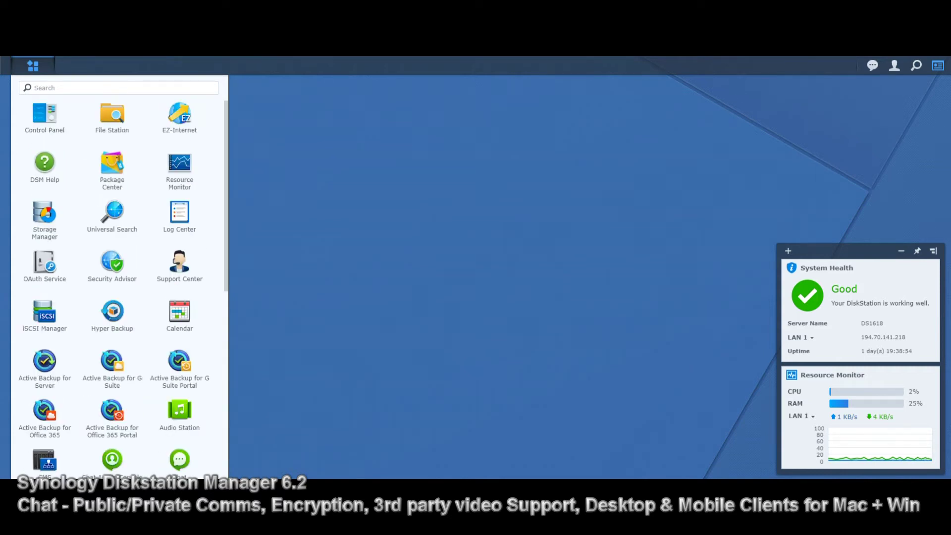
pyautogui.press('Escape')
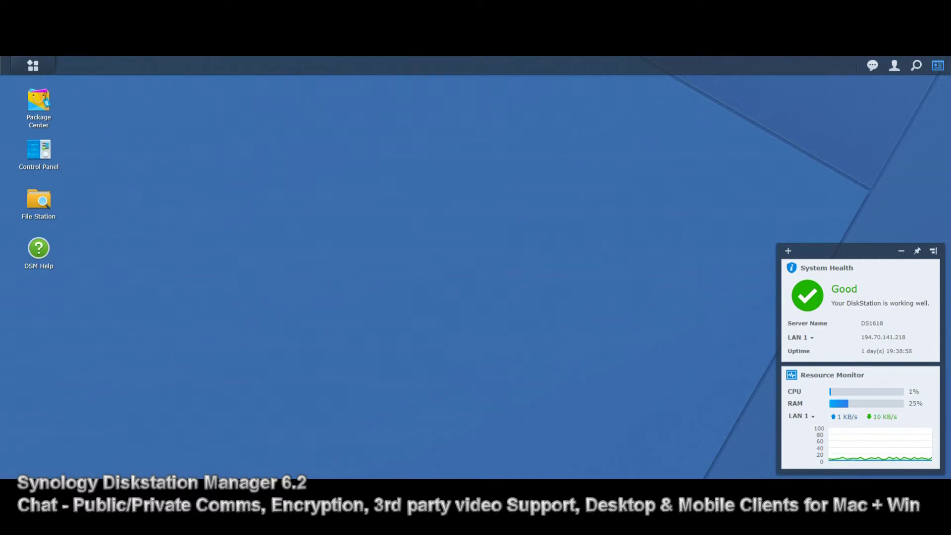
pyautogui.click(33, 65)
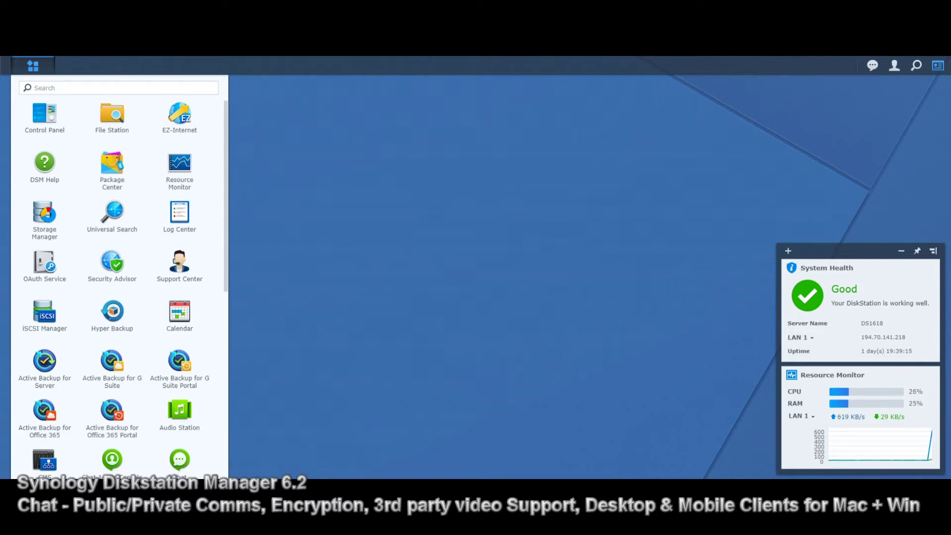
# Open the User accounts page in Control Panel from the Main Menu
pyautogui.scroll(-2, 119, 272)
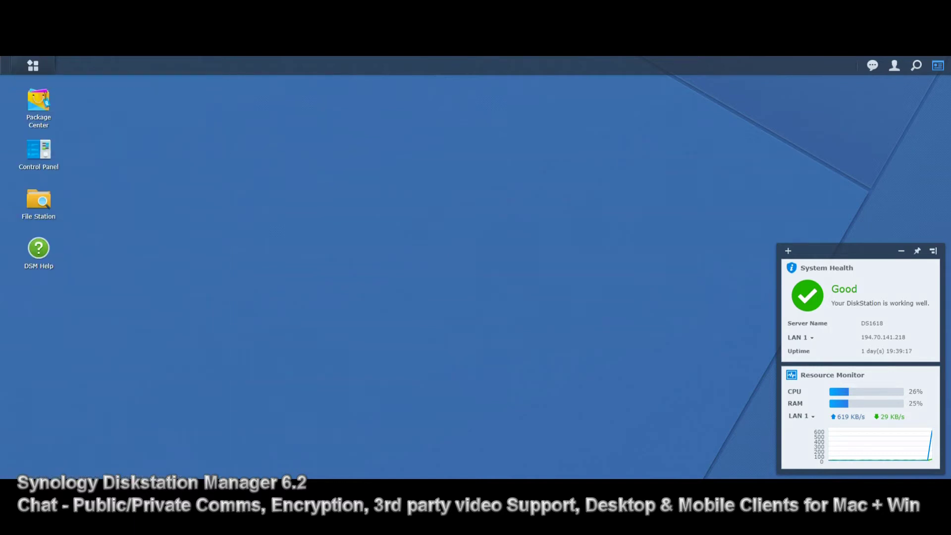
pyautogui.scroll(1, 119, 267)
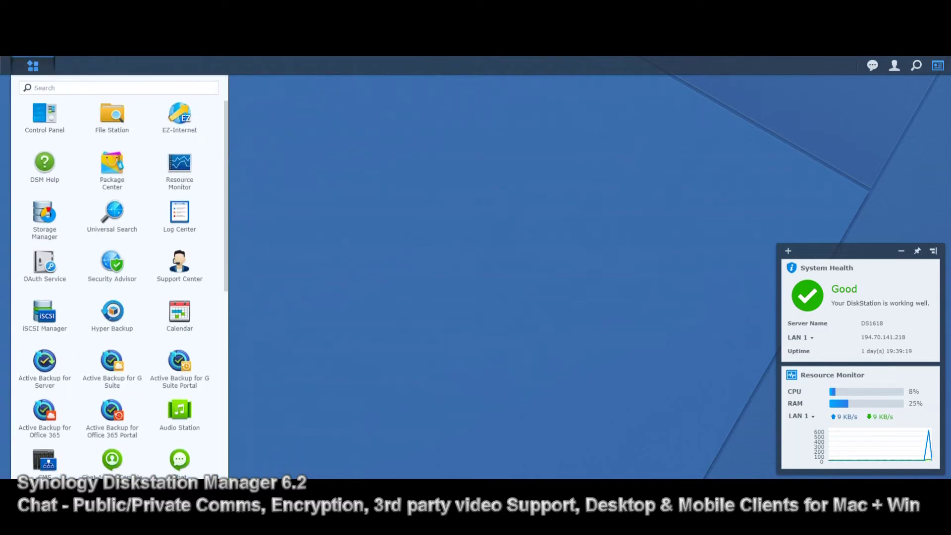
pyautogui.click(45, 114)
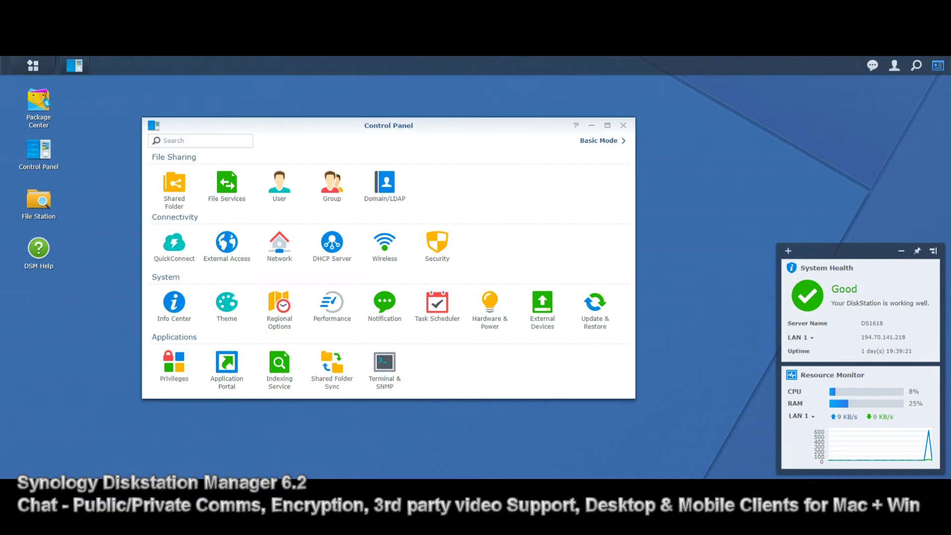
pyautogui.click(279, 183)
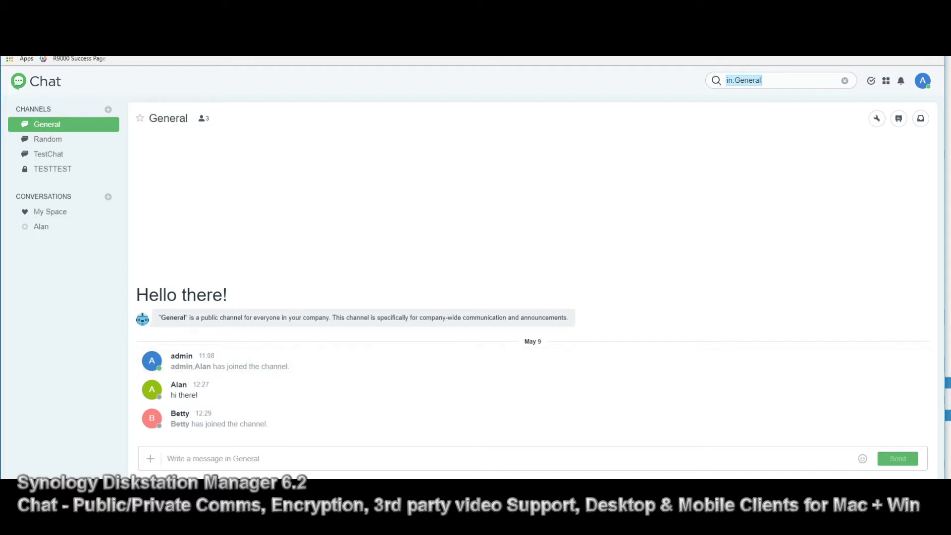
# Flip between the Random, TestChat and General channels
pyautogui.click(74, 140)
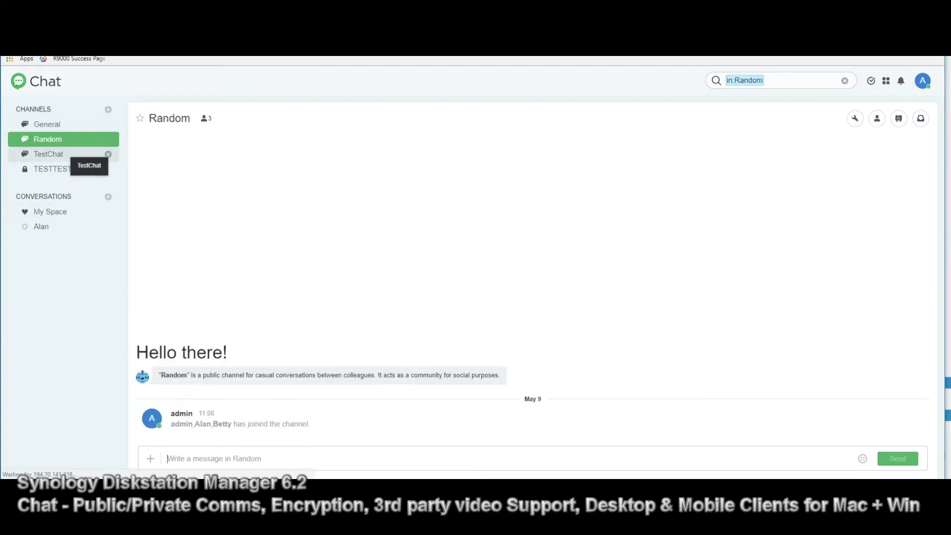
pyautogui.click(80, 154)
pyautogui.click(80, 125)
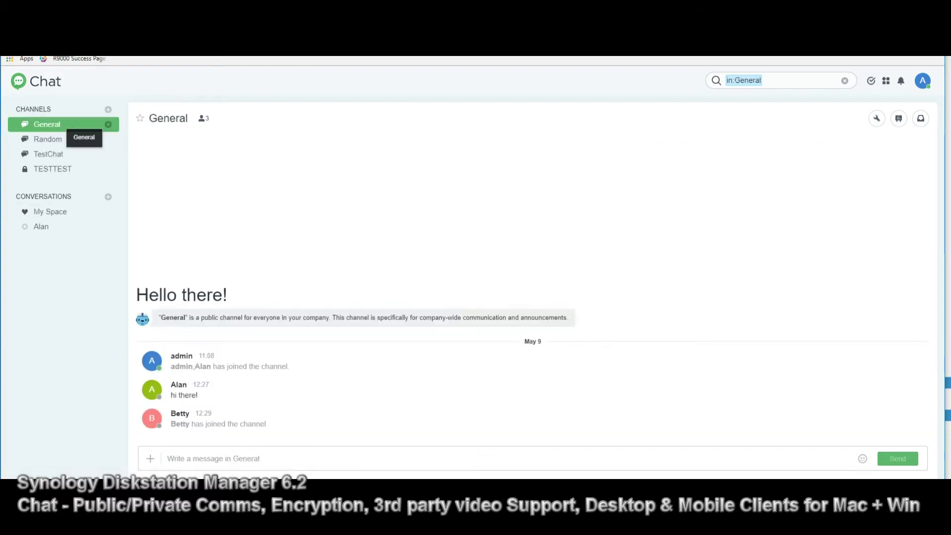
pyautogui.click(69, 140)
pyautogui.click(70, 125)
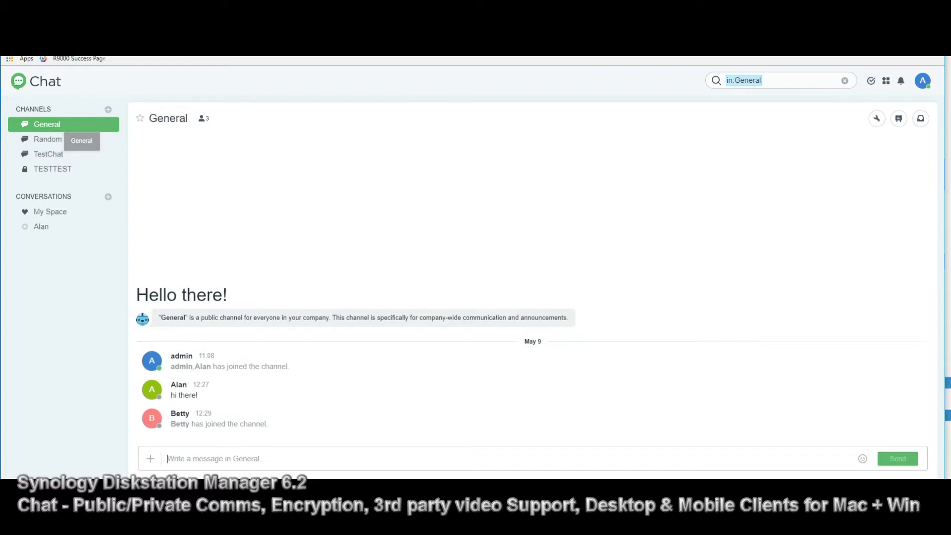
# Open TestChat and scroll through its poll, stickers and Untitled.sql file
pyautogui.click(82, 154)
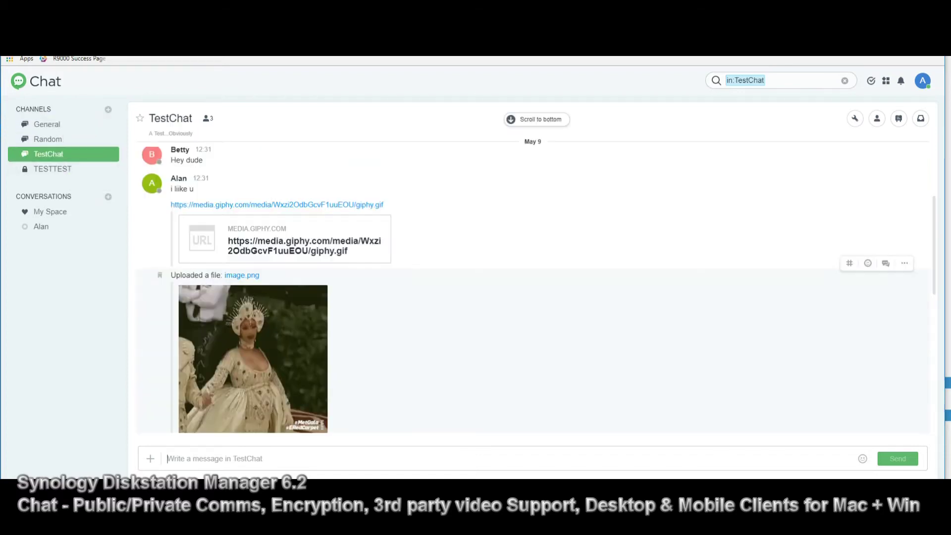
pyautogui.scroll(4, 532, 288)
pyautogui.scroll(-10, 532, 287)
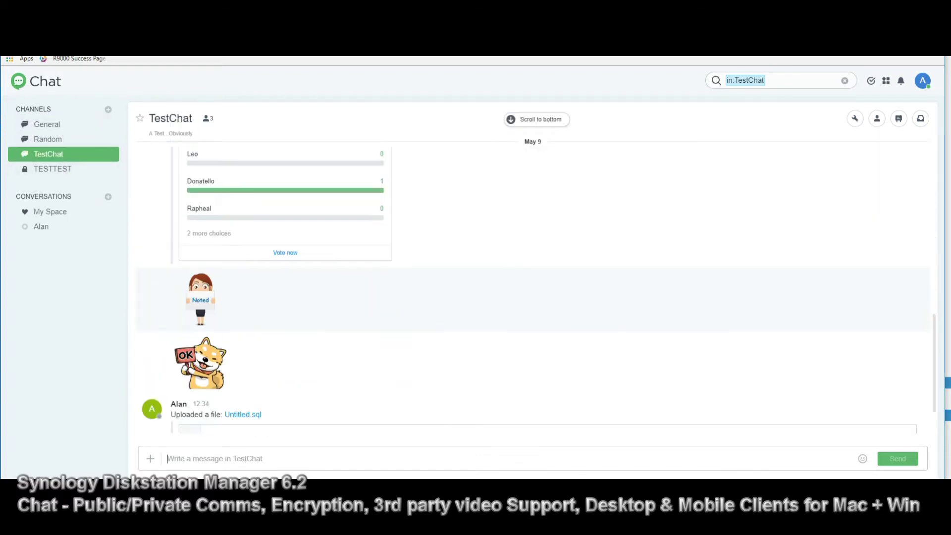
pyautogui.scroll(-1, 532, 287)
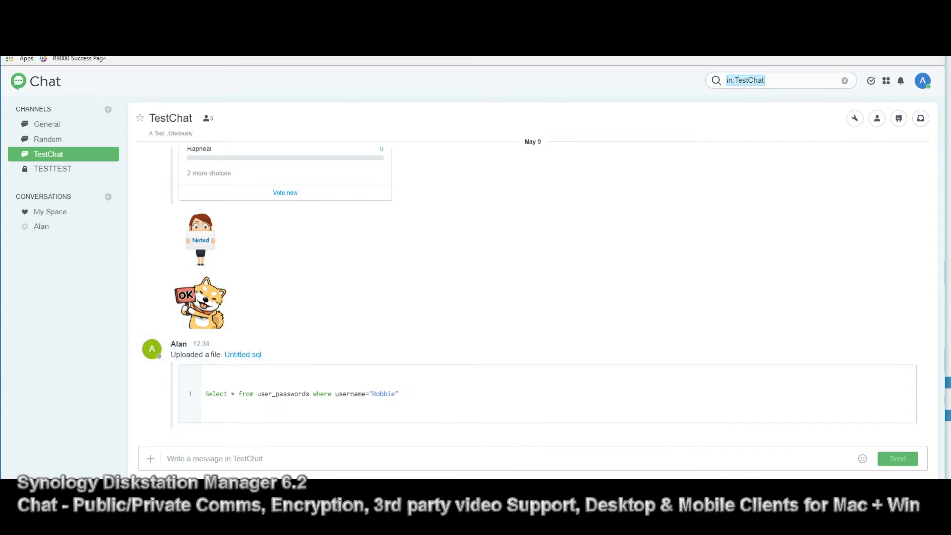
# Start a new group conversation with two other users
pyautogui.click(54, 169)
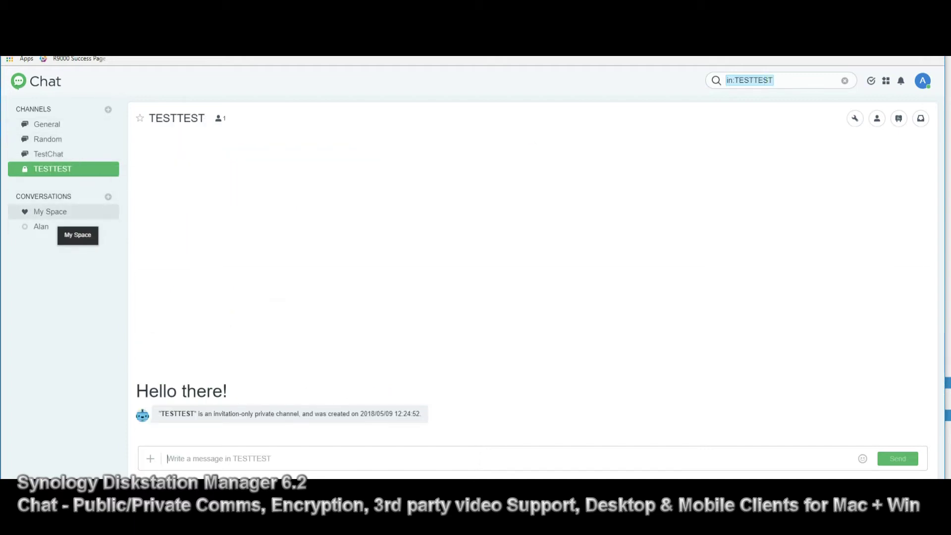
pyautogui.click(108, 196)
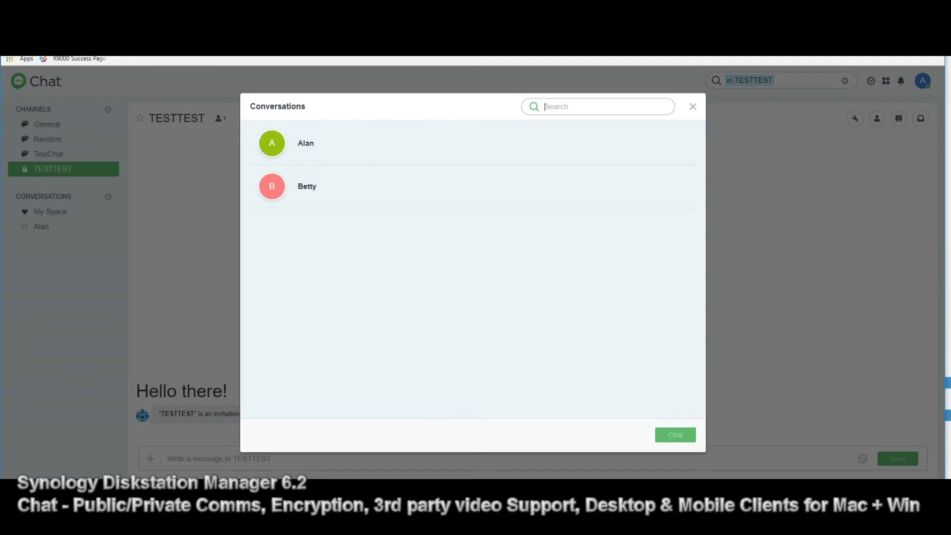
pyautogui.click(347, 143)
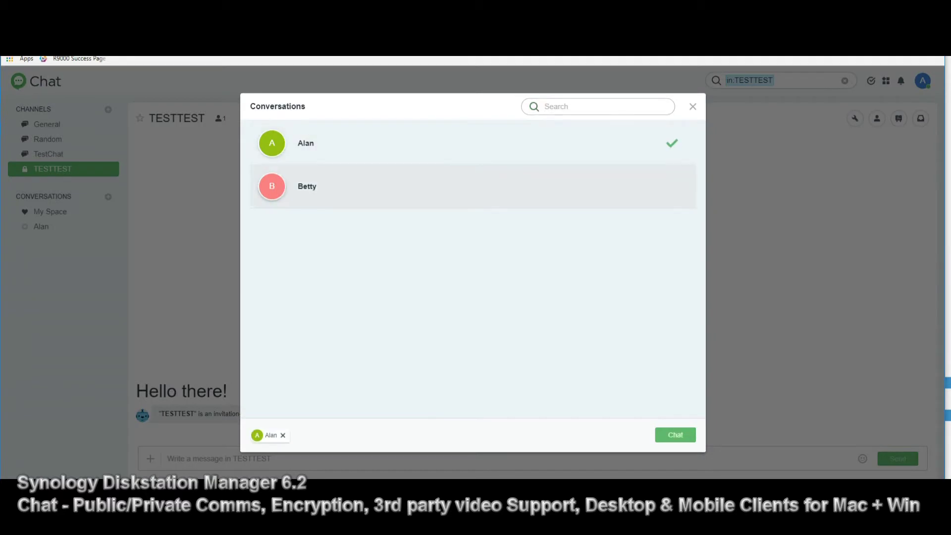
pyautogui.click(346, 187)
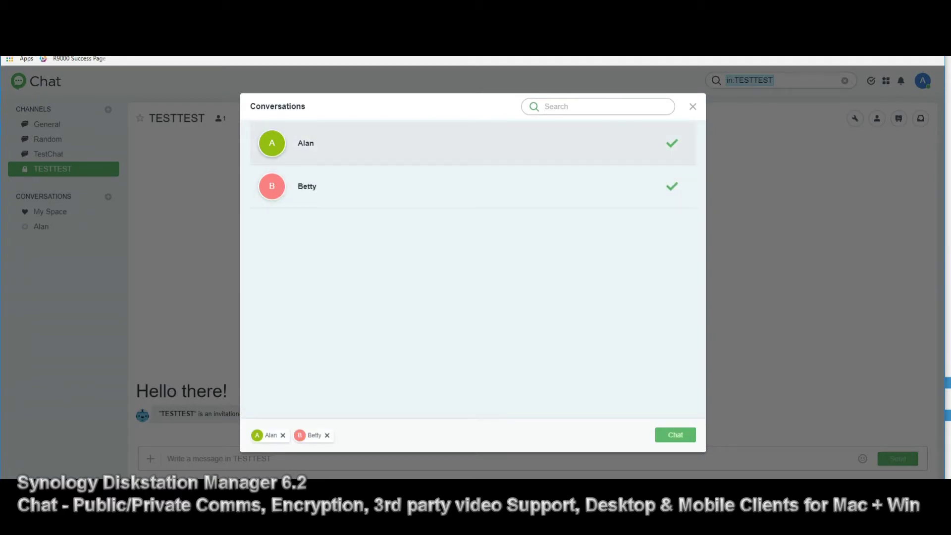
pyautogui.press('Return')
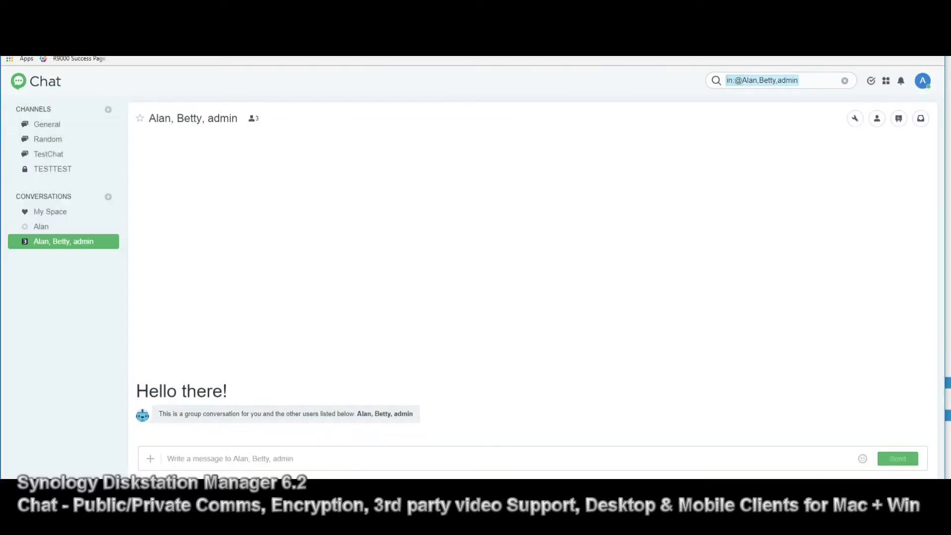
# Send 'Hey Guys - Have you hit the deadline yet?' to the group
pyautogui.write('test')
pyautogui.press('BackSpace')
pyautogui.press('BackSpace')
pyautogui.press('BackSpace')
pyautogui.press('BackSpace')
pyautogui.write('Hey Guys')
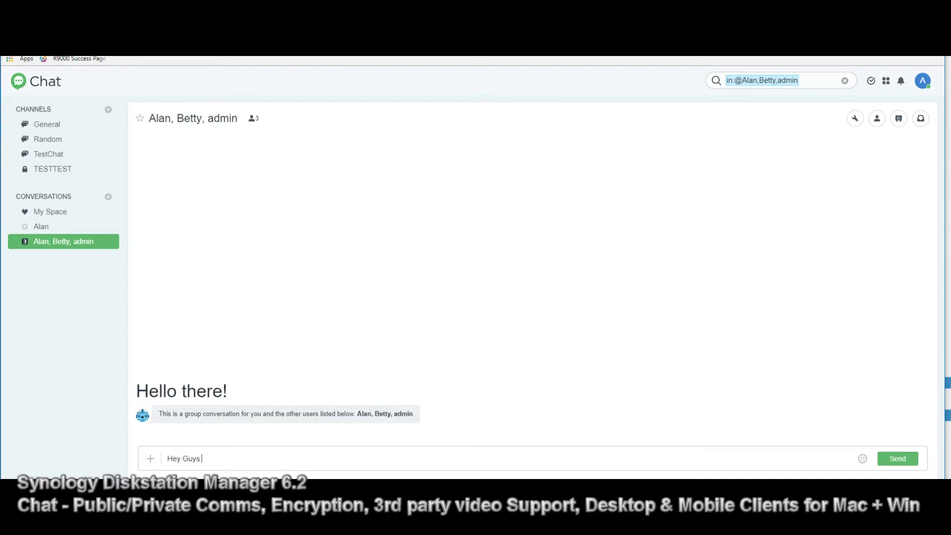
pyautogui.write(' - Have you hit the deadline y')
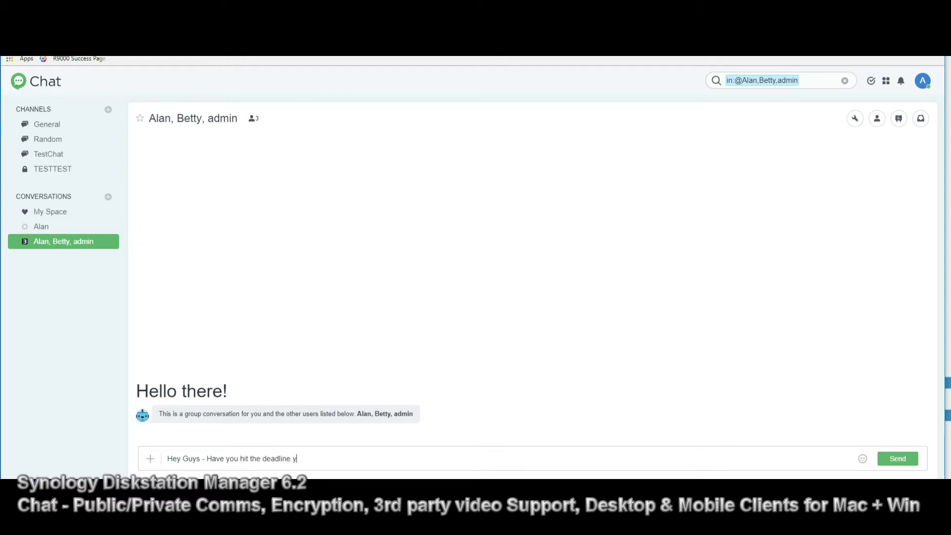
pyautogui.write('et?')
pyautogui.press('Return')
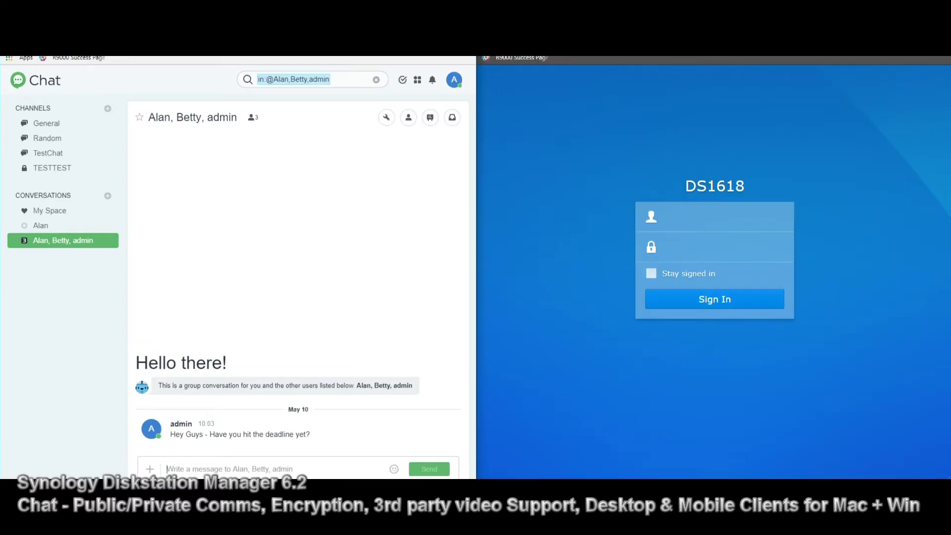
# Sign in to DS1618 as the second user with their username and password
pyautogui.click(715, 216)
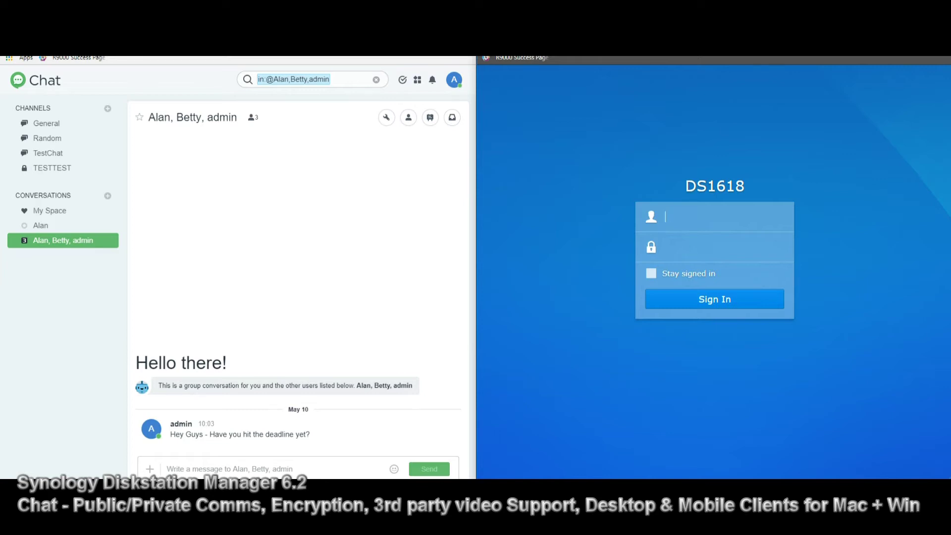
pyautogui.write('aLA===')
pyautogui.press('BackSpace')
pyautogui.press('BackSpace')
pyautogui.press('BackSpace')
pyautogui.press('BackSpace')
pyautogui.press('BackSpace')
pyautogui.press('BackSpace')
pyautogui.write('Alan********')
pyautogui.press('Return')
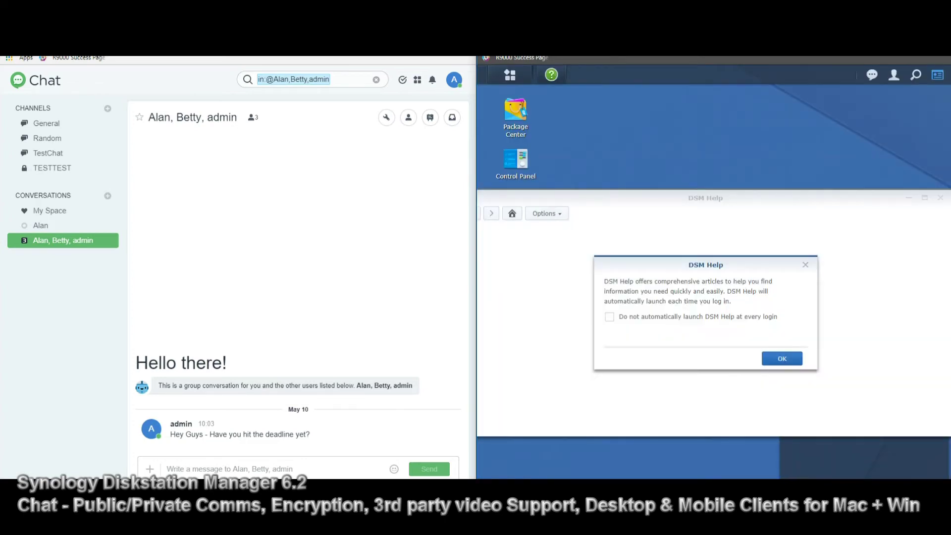
# Dismiss DSM Help and bring up the Main Menu's application list
pyautogui.press('Return')
pyautogui.press('Escape')
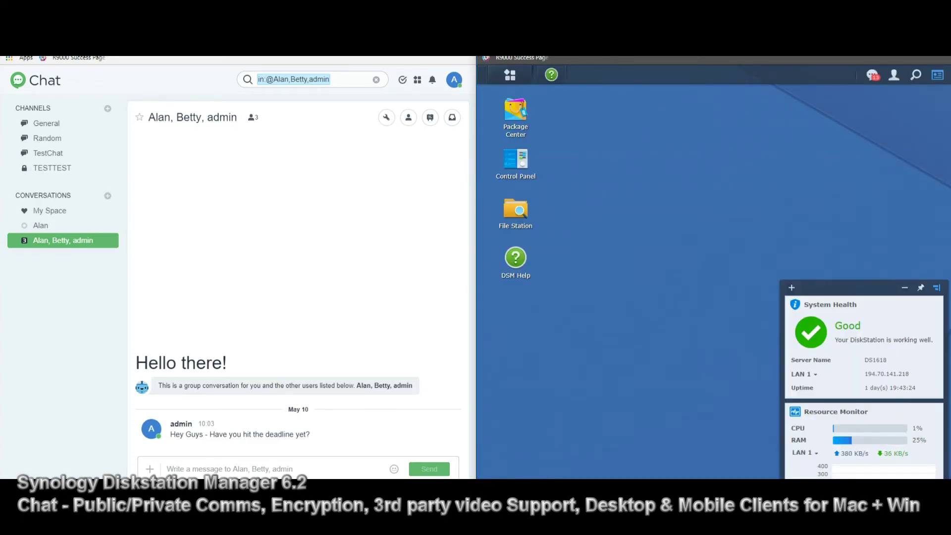
pyautogui.click(509, 75)
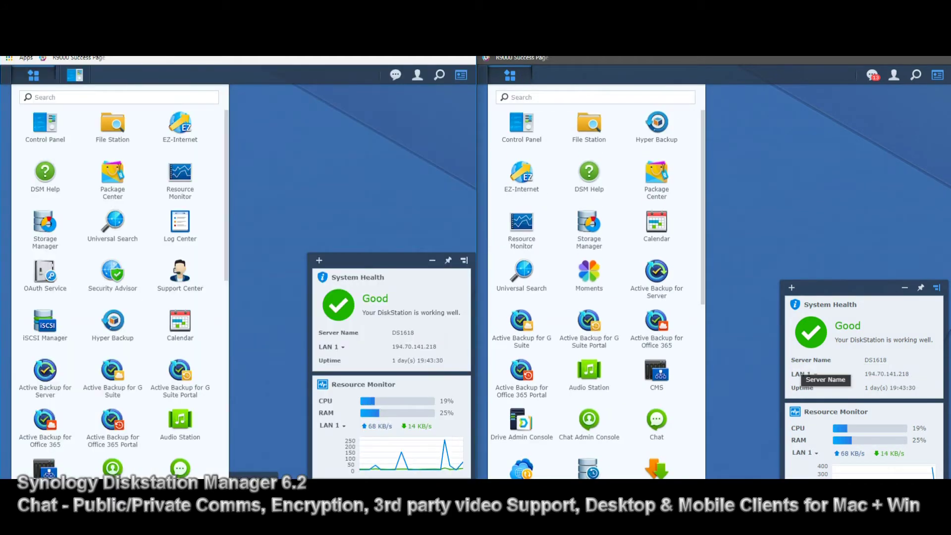
pyautogui.click(510, 75)
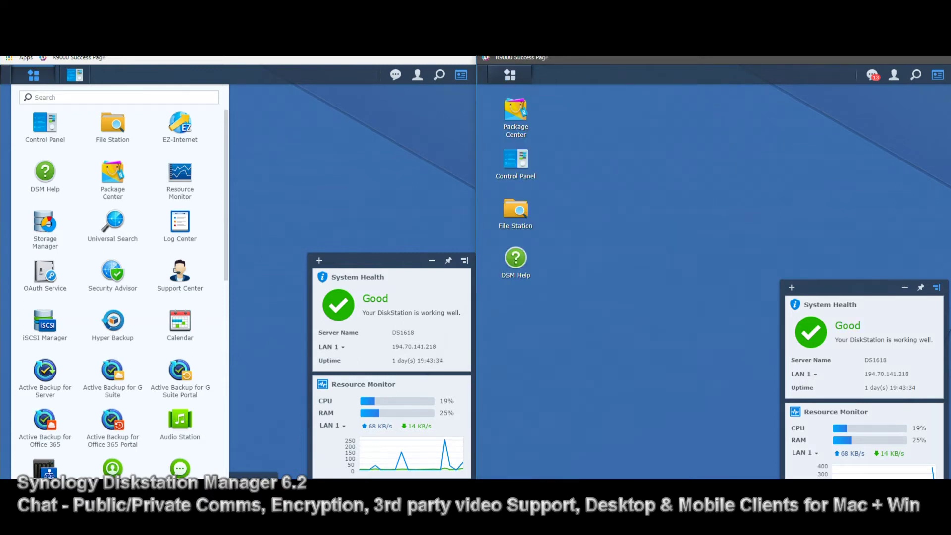
pyautogui.click(510, 75)
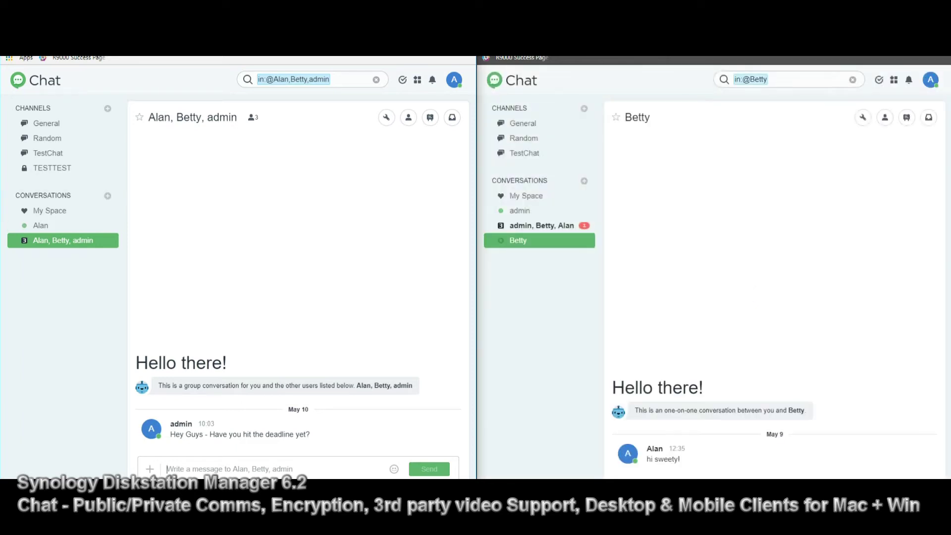
# Reply 'Hey there admin - all good' in the three-person group conversation
pyautogui.click(545, 226)
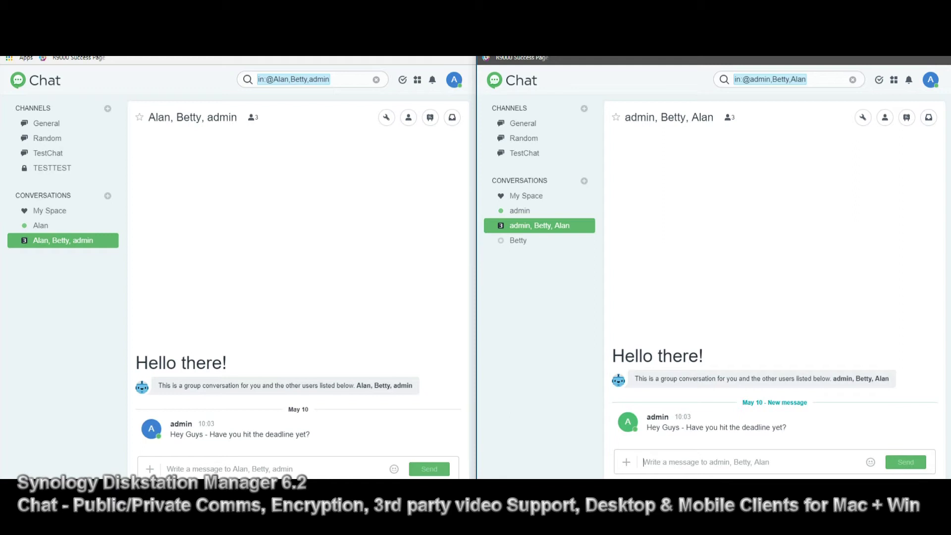
pyautogui.write('Hey there a')
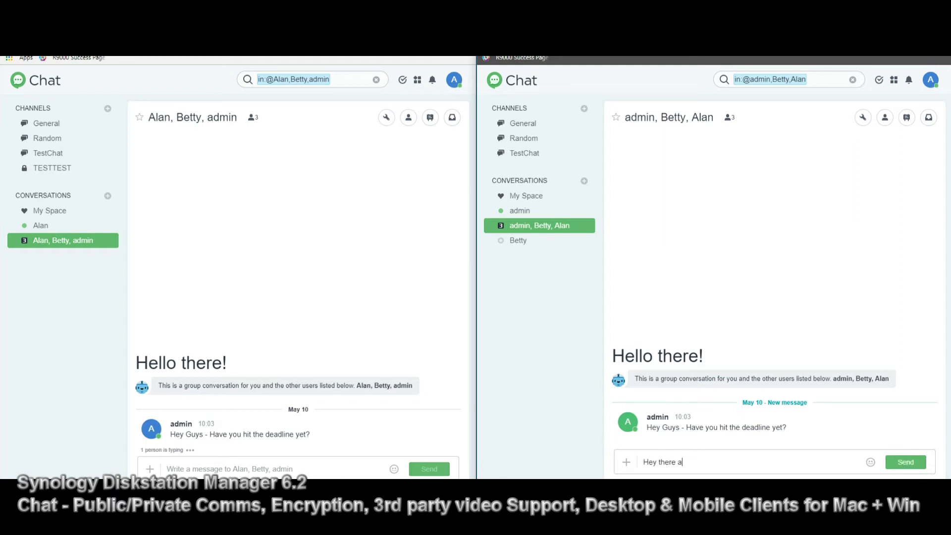
pyautogui.write('dmin - all good')
pyautogui.press('Return')
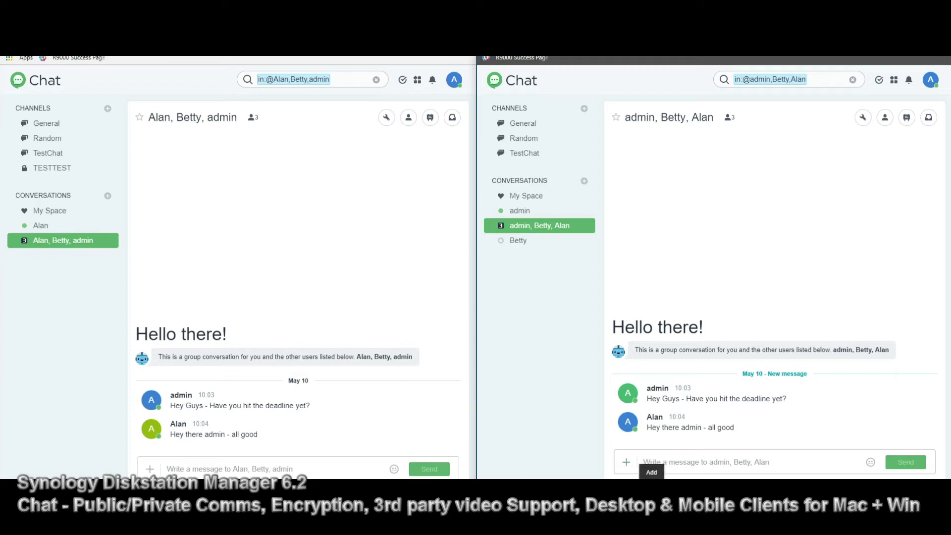
pyautogui.click(625, 461)
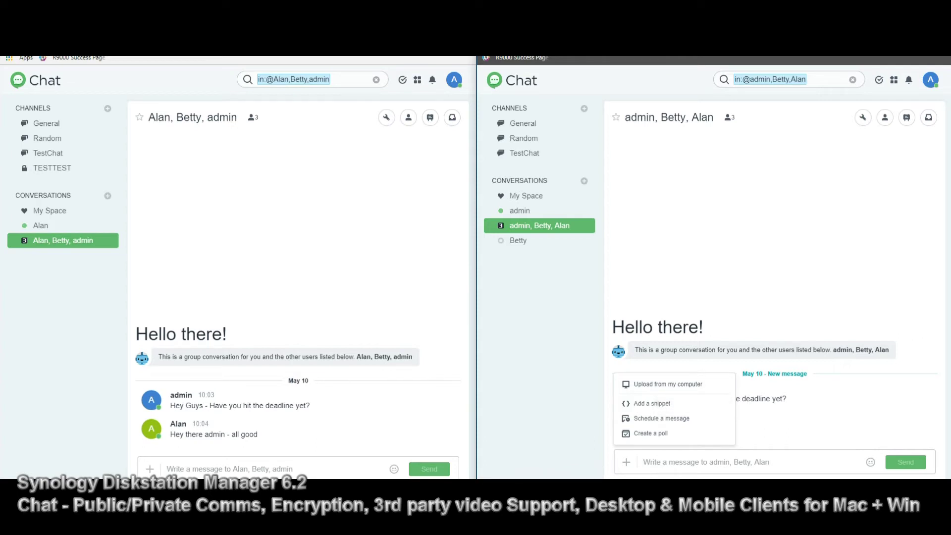
# Try scheduling a message, cancel it, and reopen the add-content choices
pyautogui.click(661, 418)
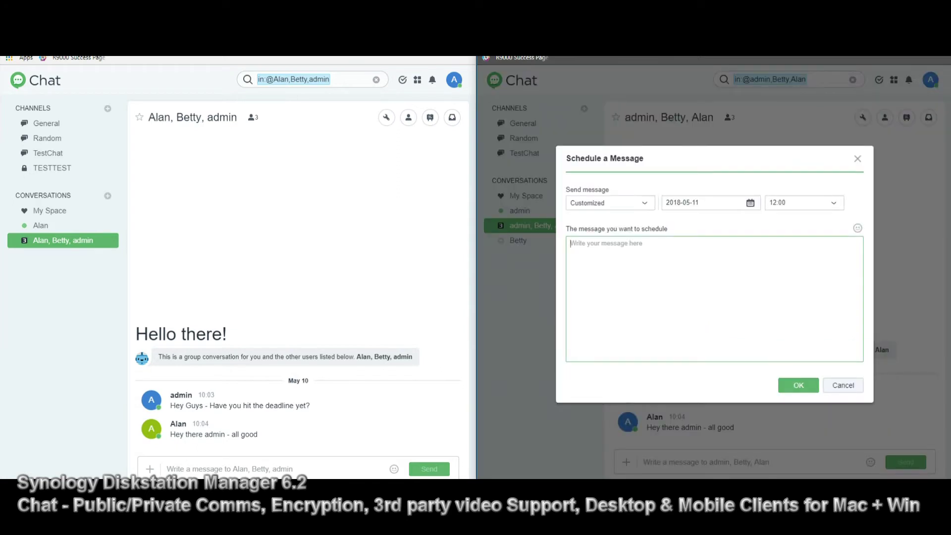
pyautogui.press('Escape')
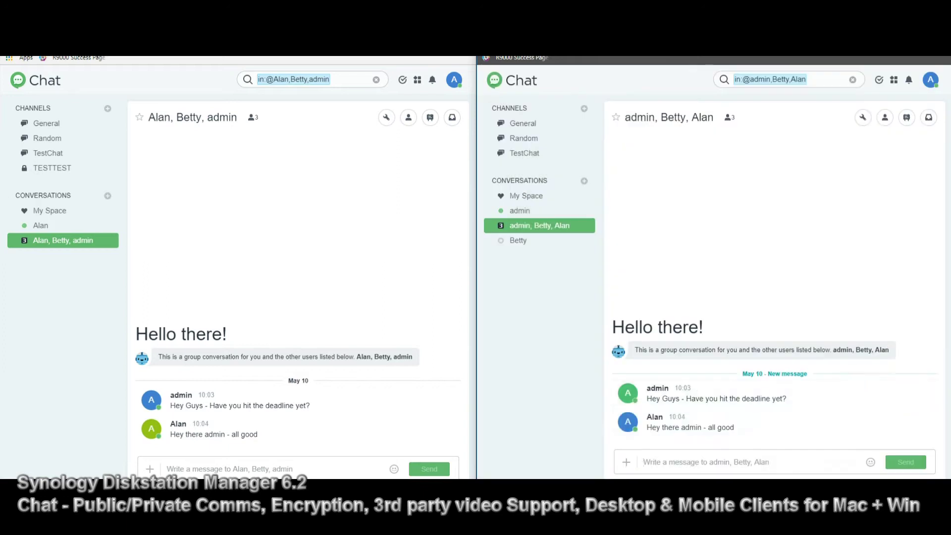
pyautogui.click(626, 462)
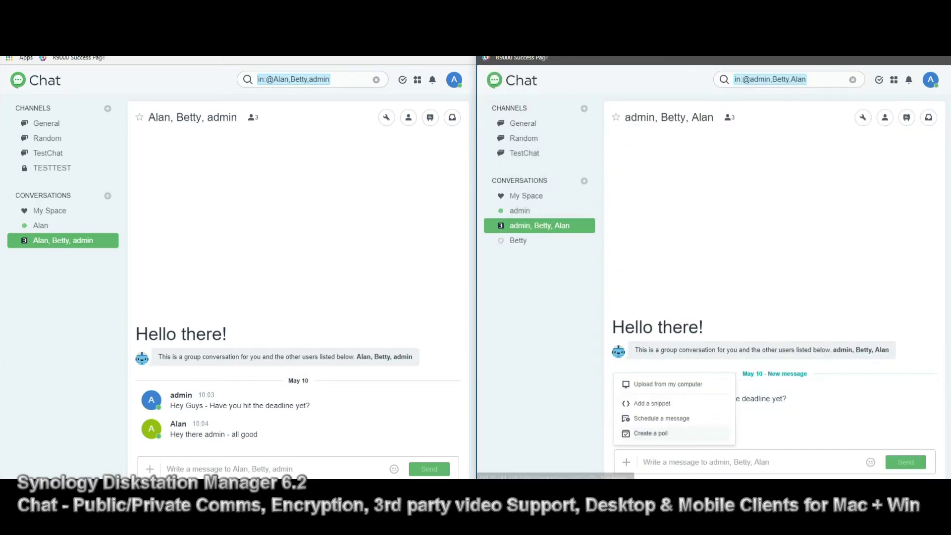
# Start a new poll with the question 'Best TMNT?'
pyautogui.click(652, 433)
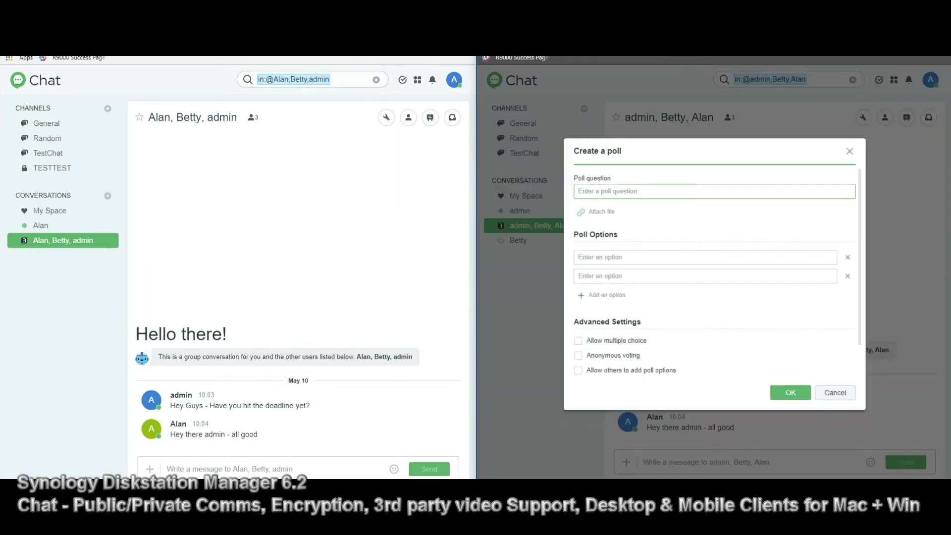
pyautogui.write('b')
pyautogui.press('BackSpace')
pyautogui.write('Best TN')
pyautogui.press('BackSpace')
pyautogui.write('MNT?')
# Add the options Leo, Mich, Raph and Dona and post the poll
pyautogui.click(644, 257)
pyautogui.write('L')
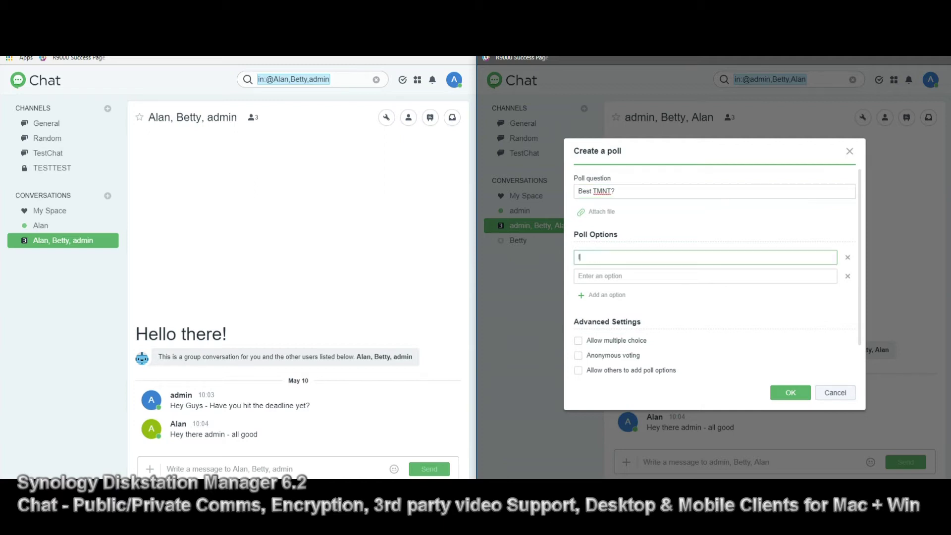
pyautogui.write('eo')
pyautogui.press('BackSpace')
pyautogui.press('BackSpace')
pyautogui.press('BackSpace')
pyautogui.write('Leo')
pyautogui.press('Tab')
pyautogui.write('Mich')
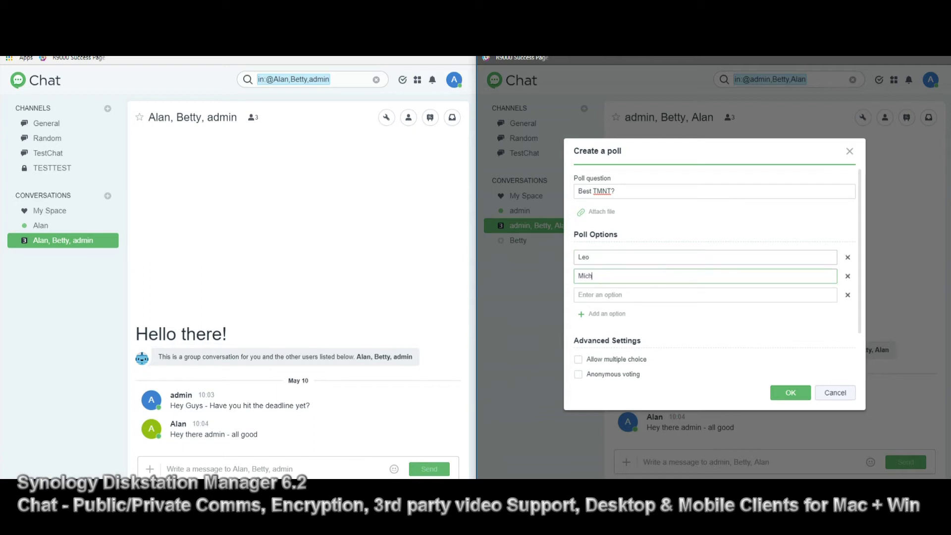
pyautogui.press('Tab')
pyautogui.write('Ra')
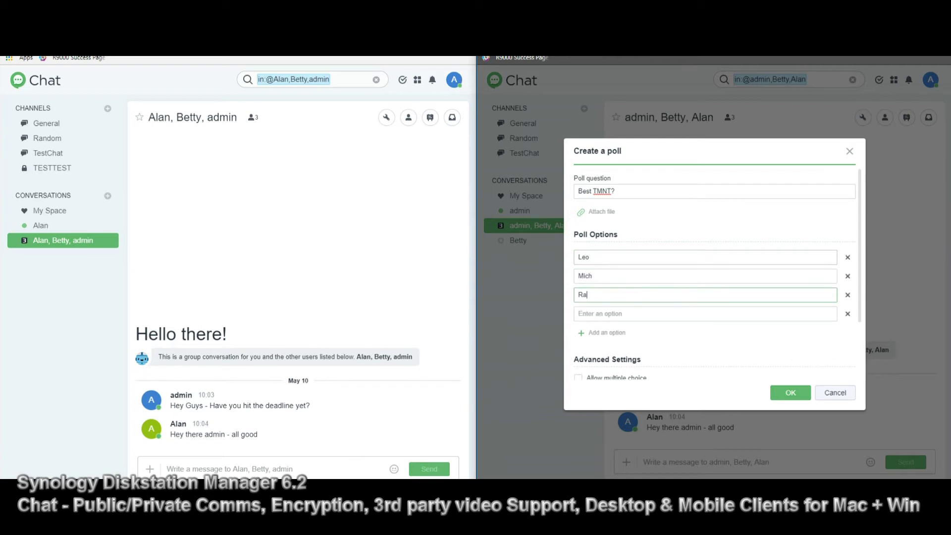
pyautogui.write('ph')
pyautogui.press('Tab')
pyautogui.write('Dona')
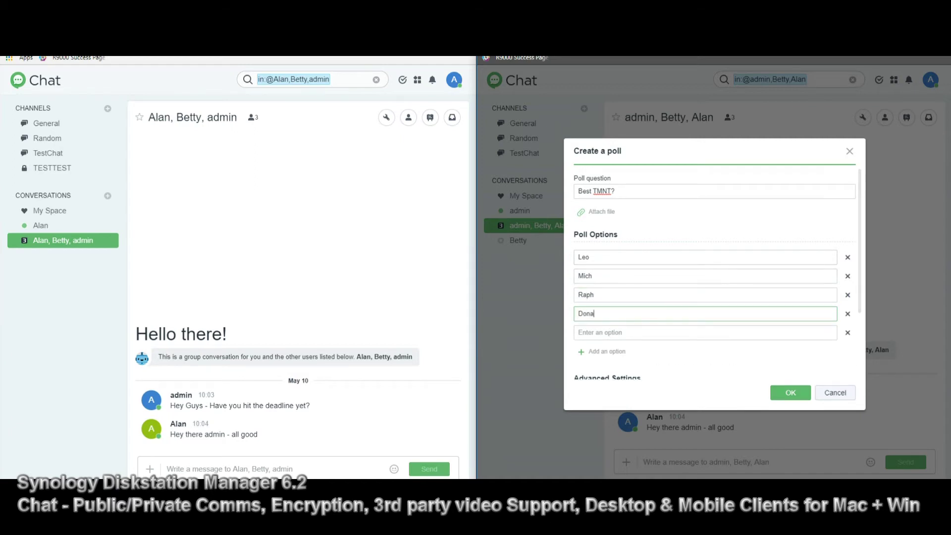
pyautogui.click(790, 392)
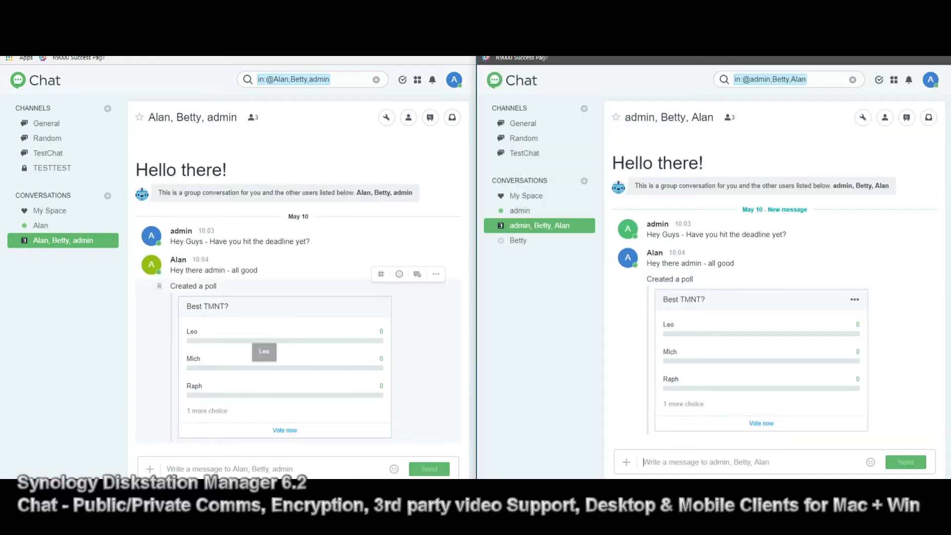
# Cast one vote for Leo in the poll from the other window
pyautogui.click(285, 340)
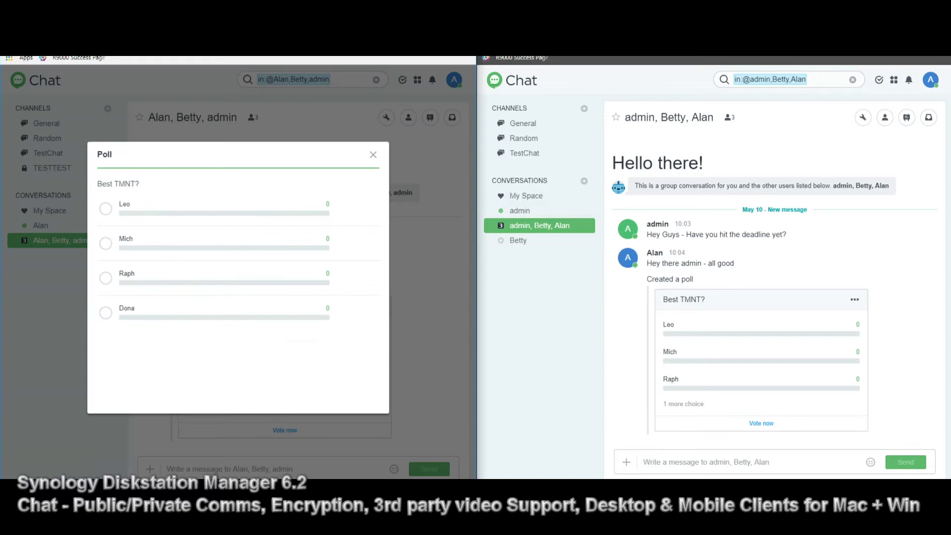
pyautogui.click(105, 208)
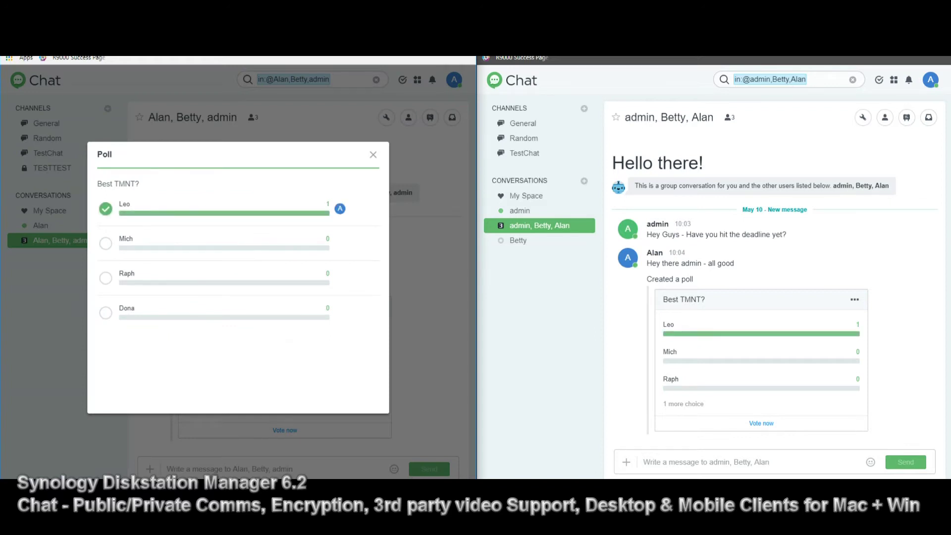
pyautogui.click(373, 155)
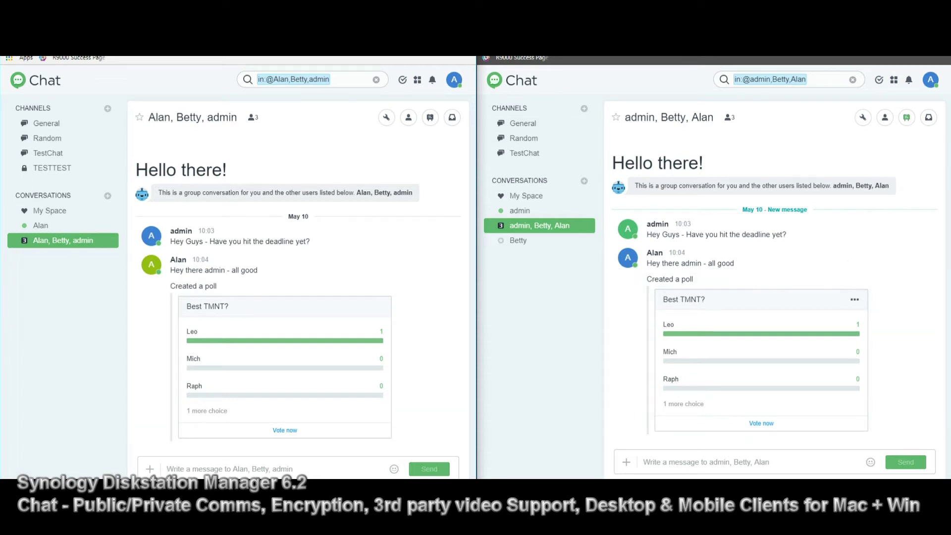
pyautogui.click(906, 117)
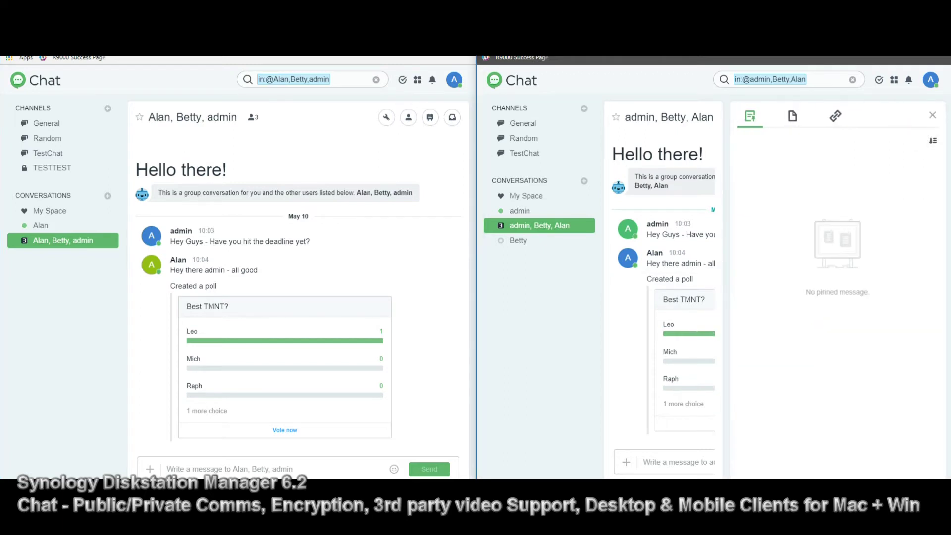
pyautogui.click(835, 116)
pyautogui.click(793, 116)
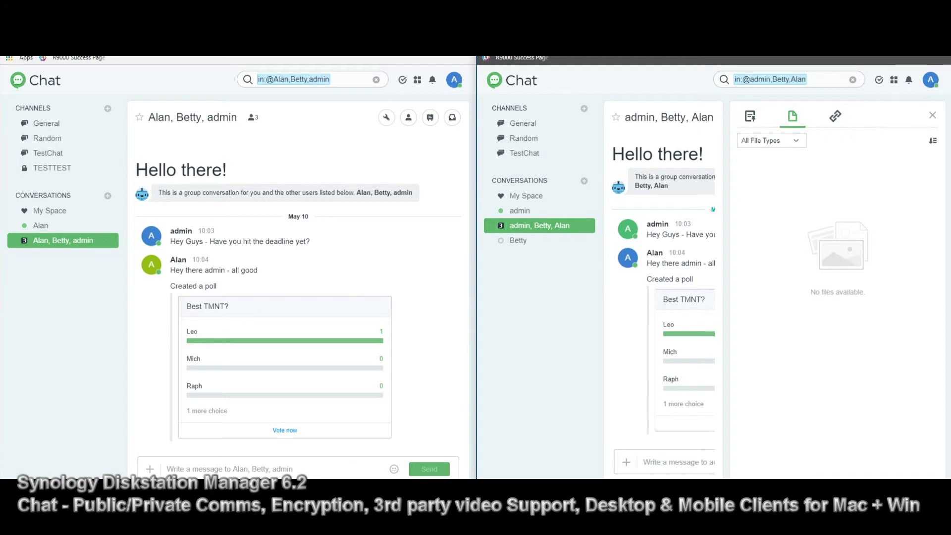
pyautogui.click(749, 116)
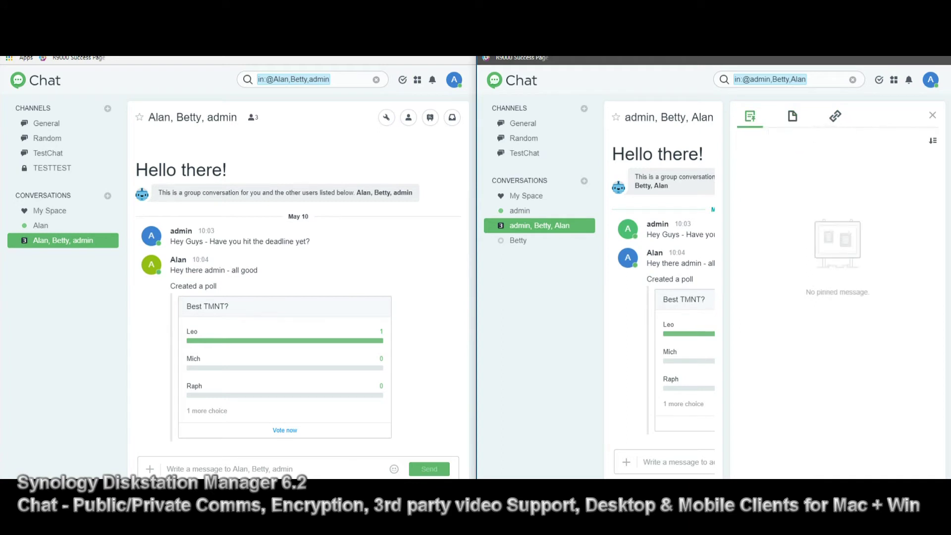
pyautogui.click(932, 115)
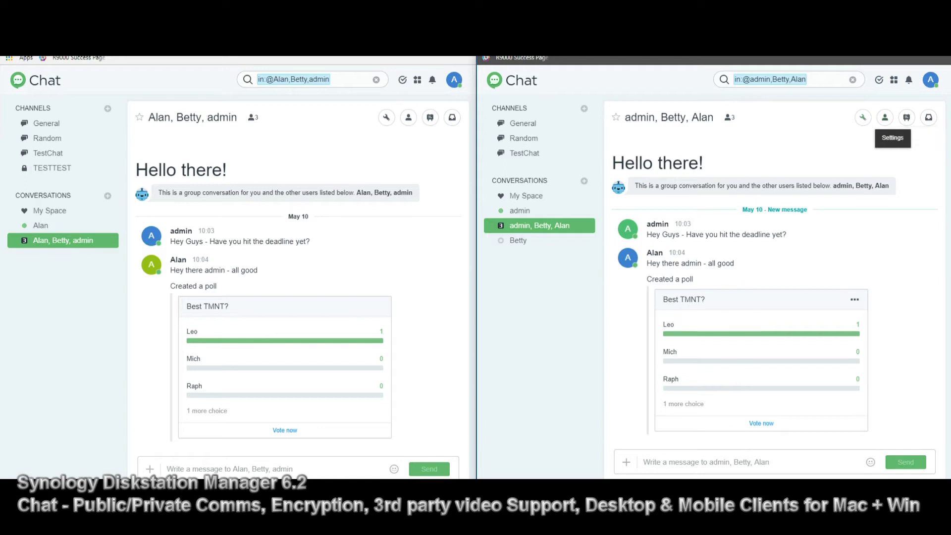
pyautogui.click(884, 118)
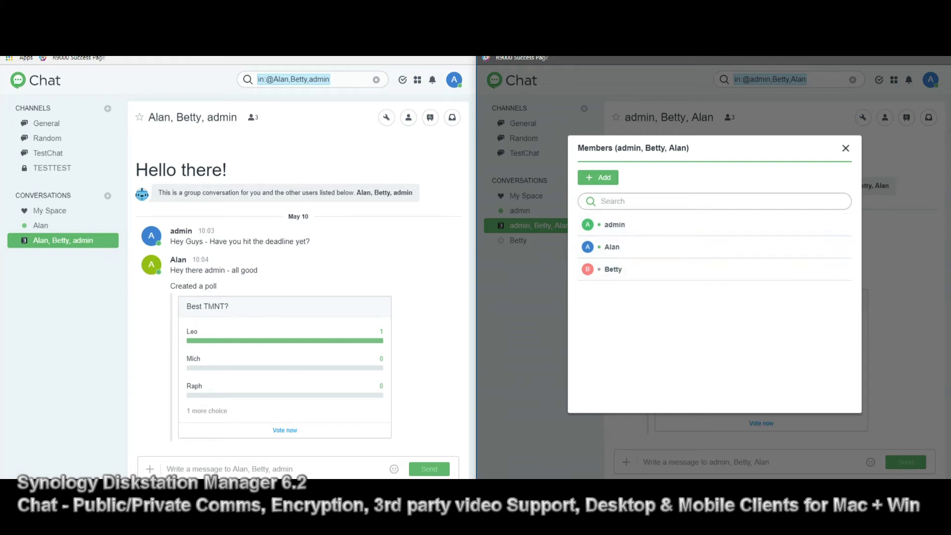
pyautogui.press('Escape')
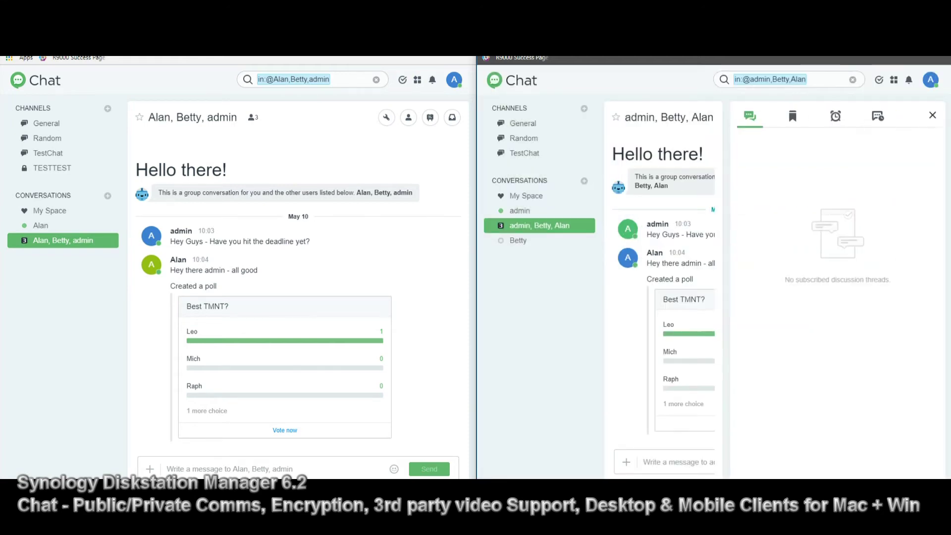
pyautogui.click(932, 115)
pyautogui.click(862, 117)
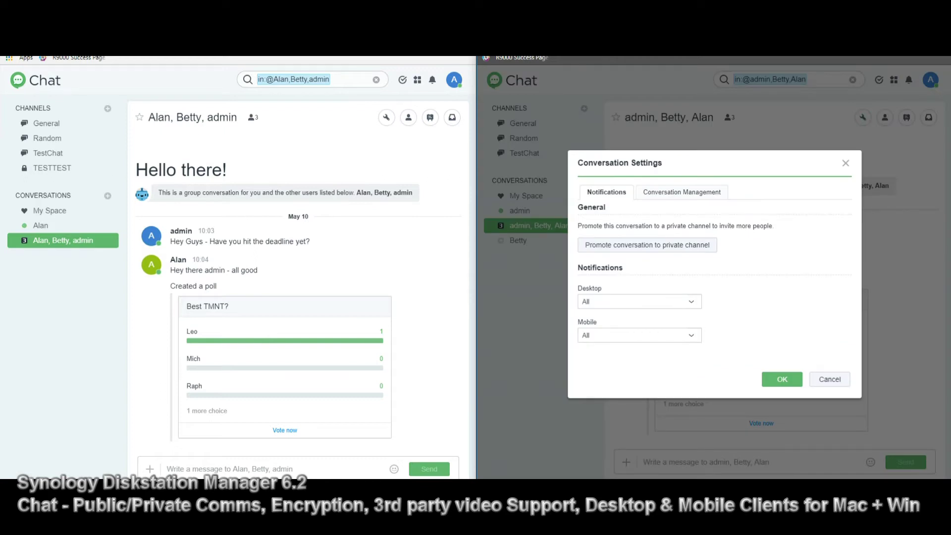
pyautogui.click(682, 192)
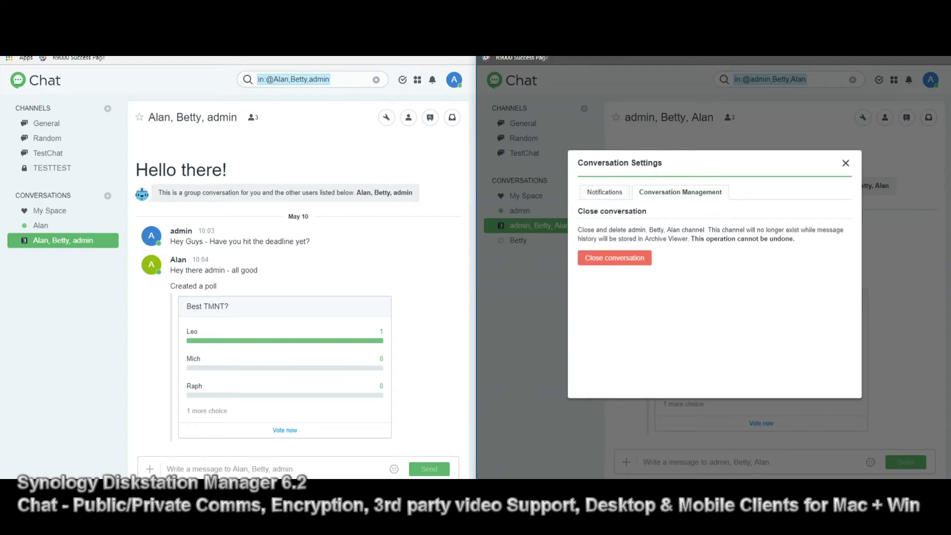
pyautogui.press('Escape')
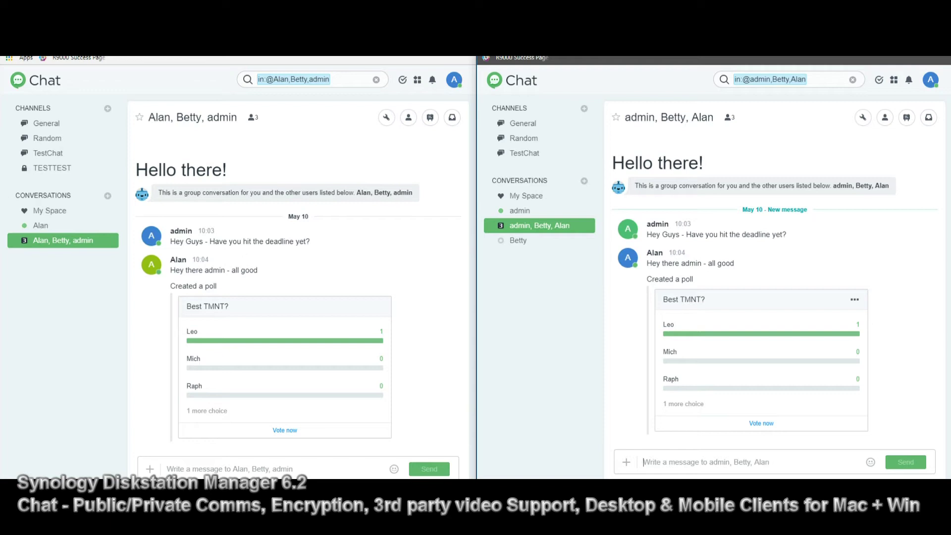
# Show the add-content choices beside the message box in the right chat window
pyautogui.click(626, 461)
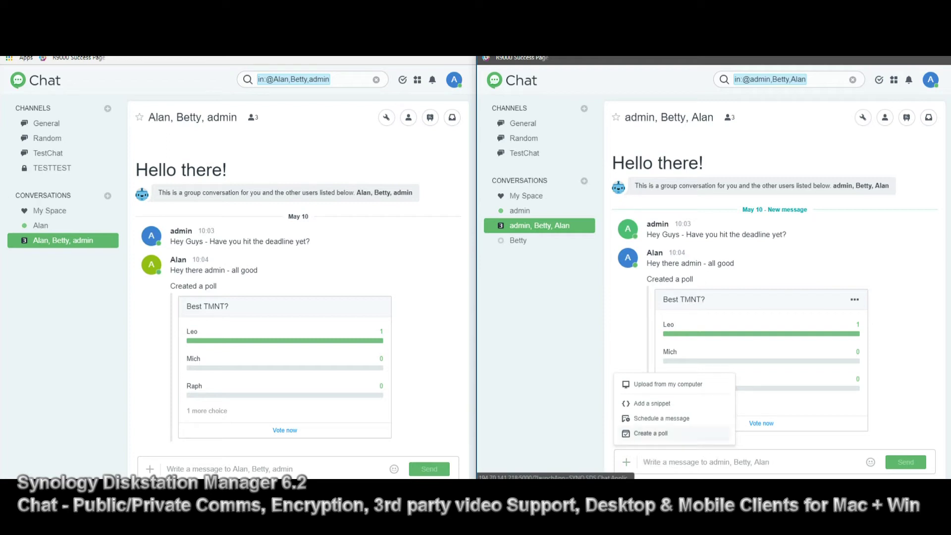
# Upload the second .ics file from Downloads with the description 'Nest month - deadlines'
pyautogui.click(668, 384)
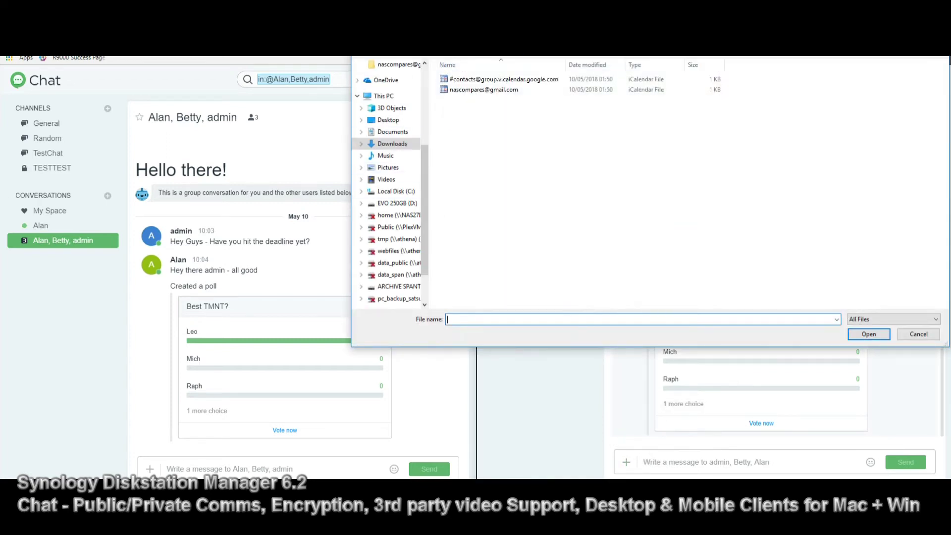
pyautogui.click(504, 79)
pyautogui.click(484, 89)
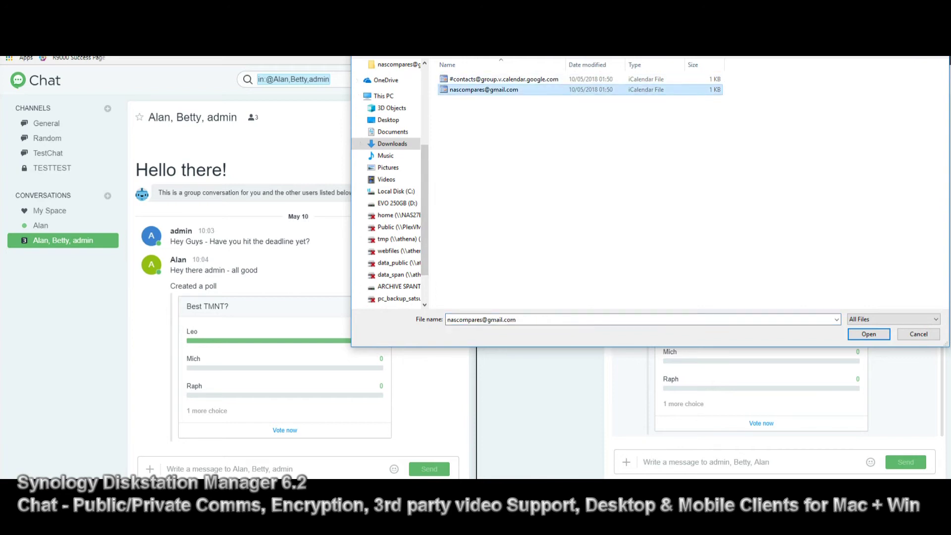
pyautogui.click(869, 334)
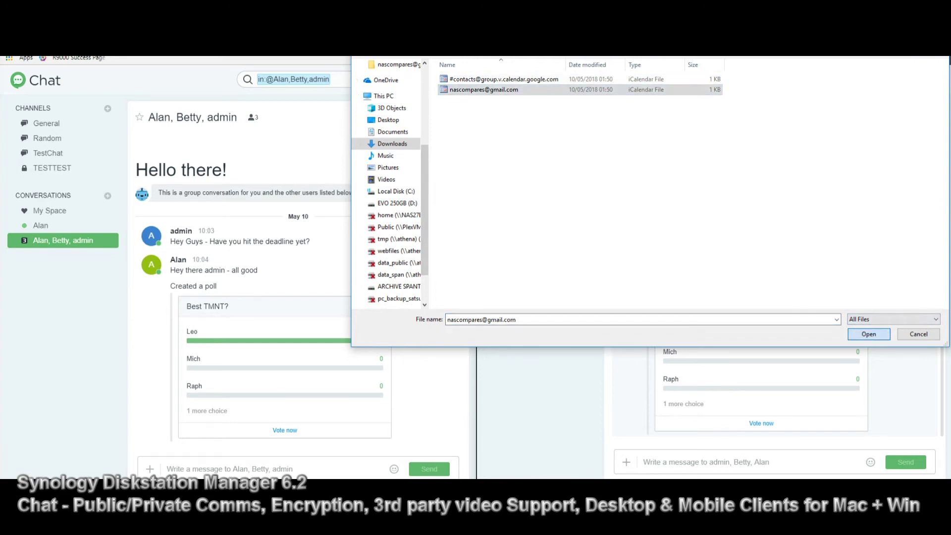
pyautogui.click(751, 236)
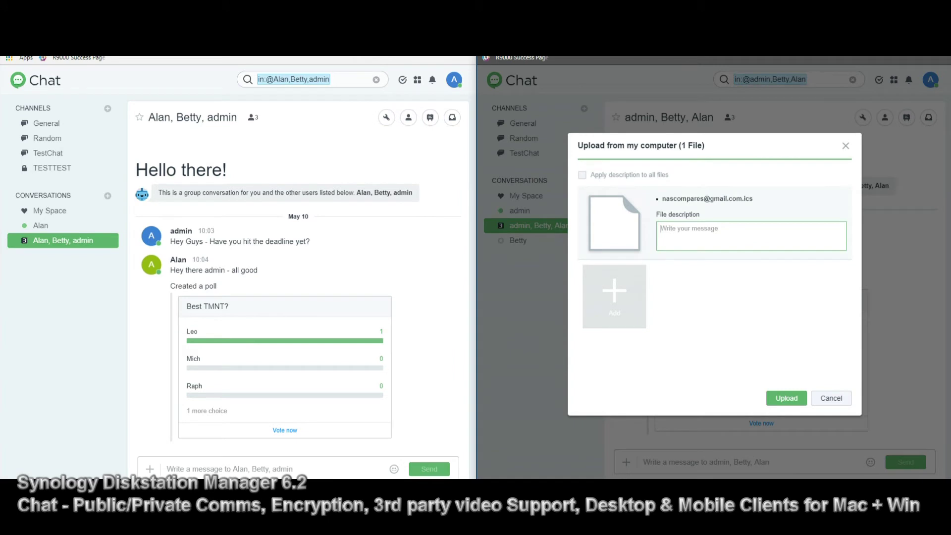
pyautogui.write('Nest month - deadt')
pyautogui.write('ines')
pyautogui.press('Return')
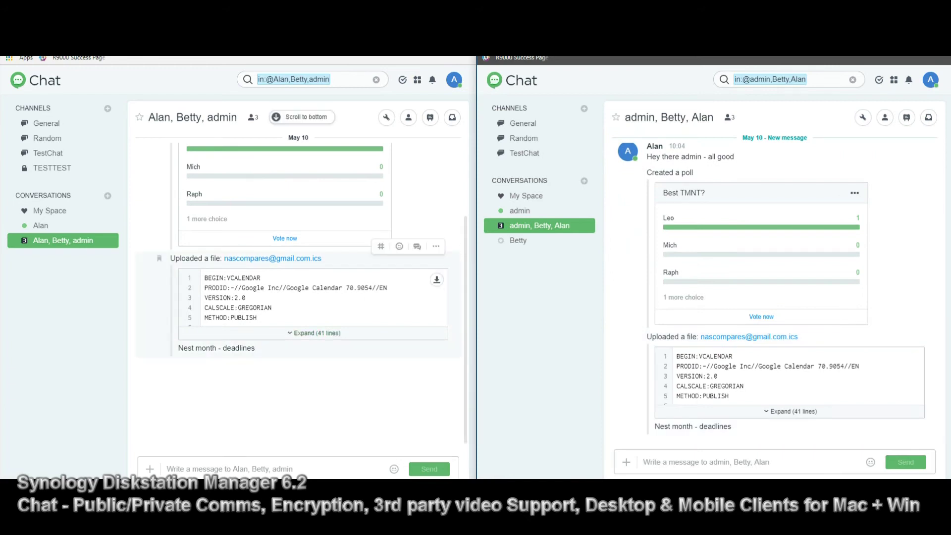
# Try the thread and more-actions options on the uploaded file, then open the emoji picker
pyautogui.scroll(4, 297, 277)
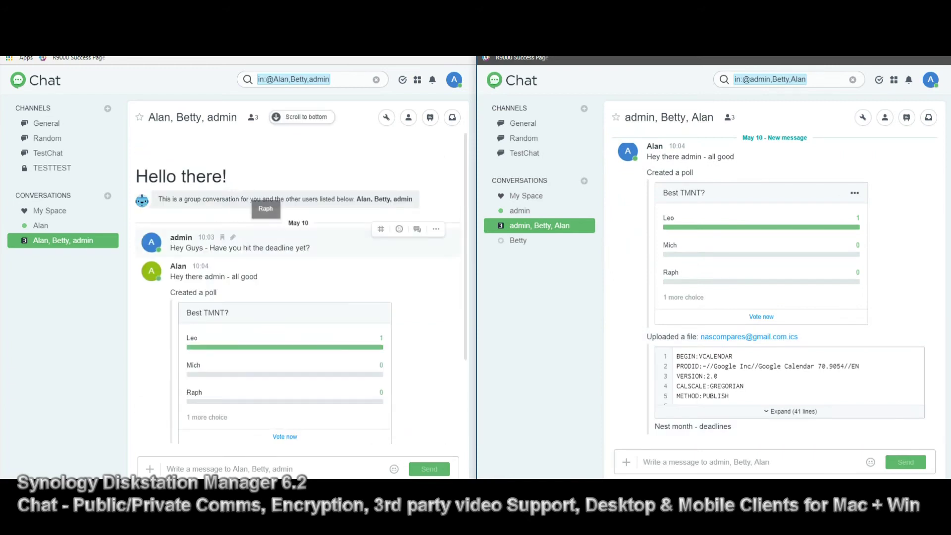
pyautogui.scroll(-2, 297, 277)
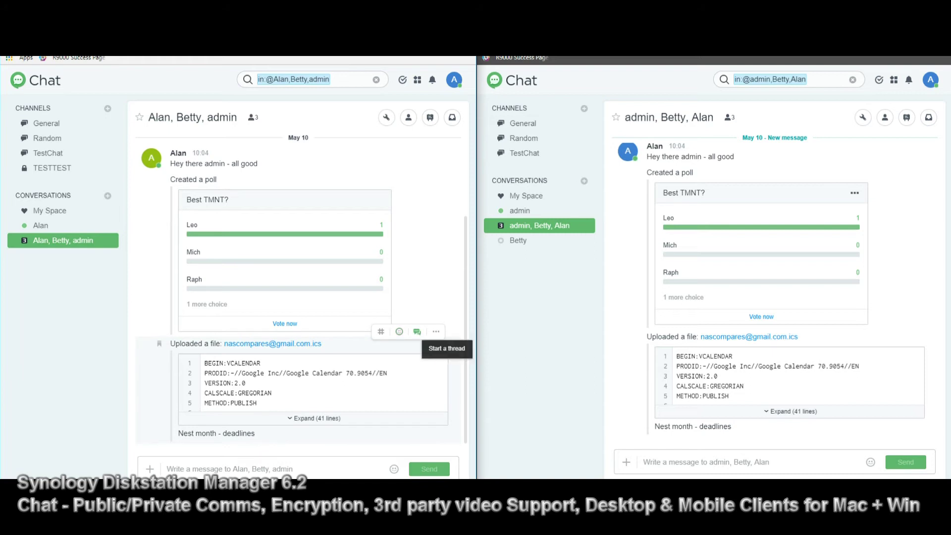
pyautogui.click(417, 331)
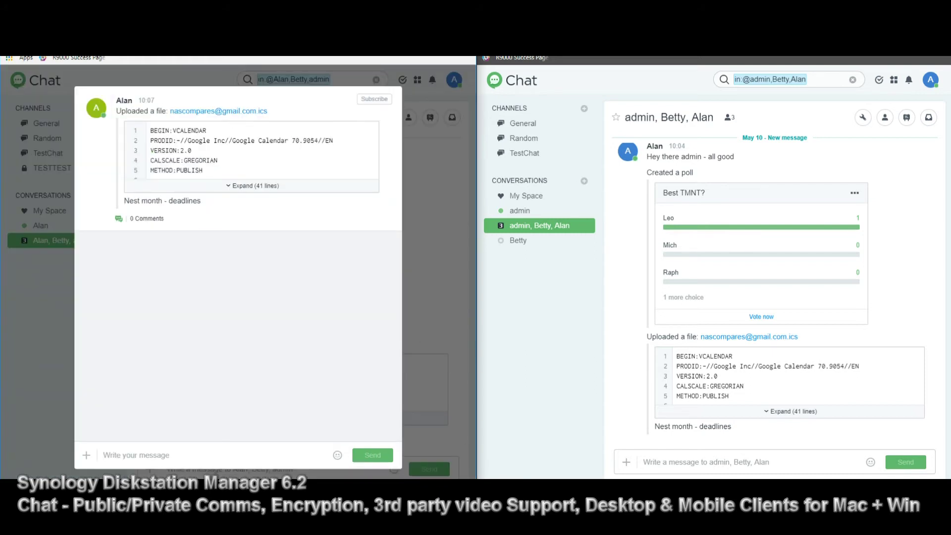
pyautogui.press('Escape')
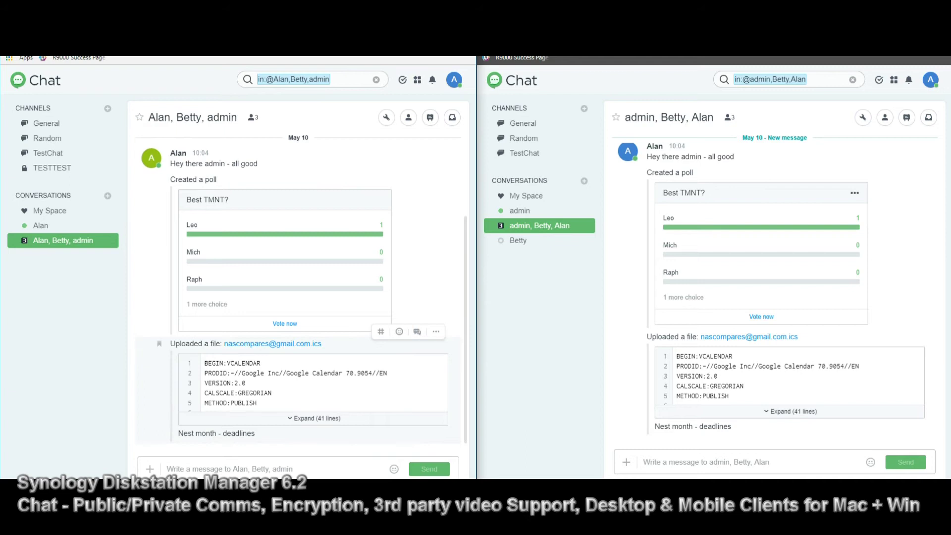
pyautogui.click(435, 331)
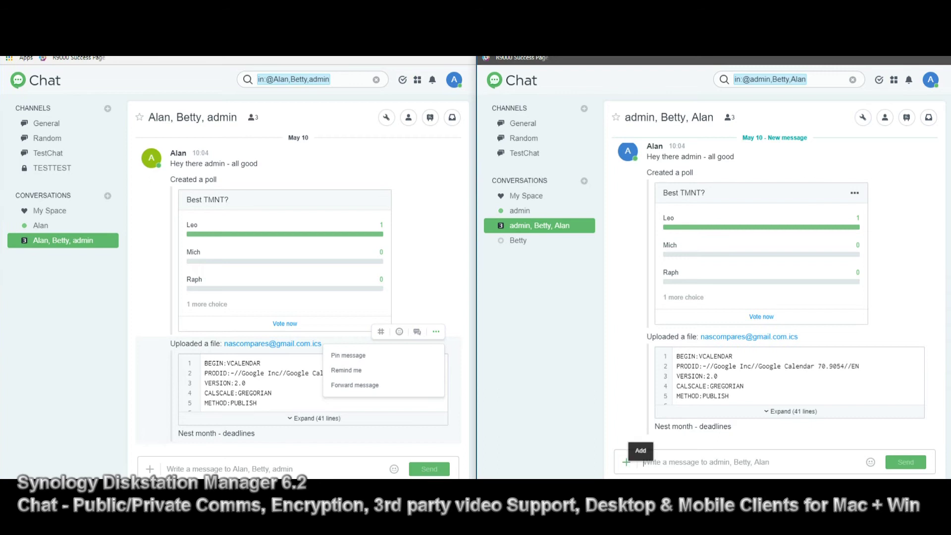
pyautogui.click(626, 461)
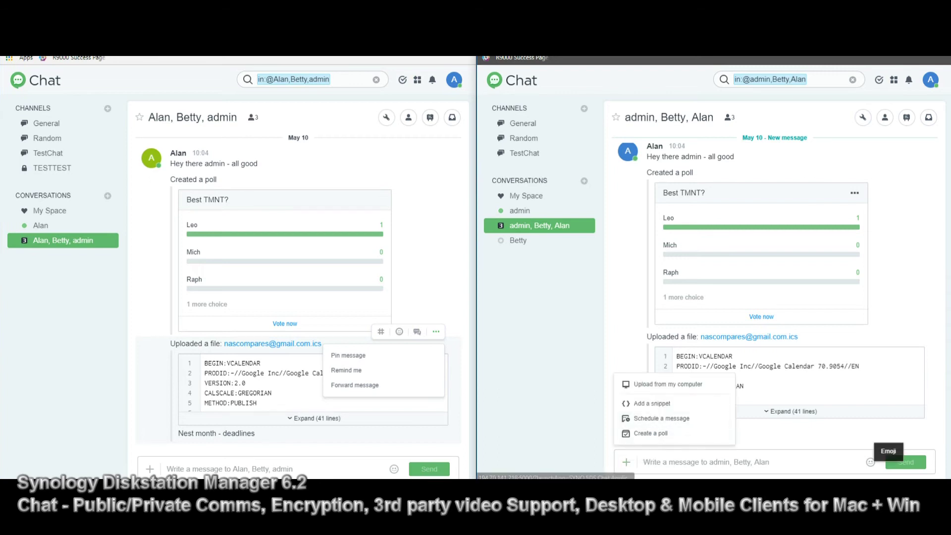
pyautogui.click(870, 462)
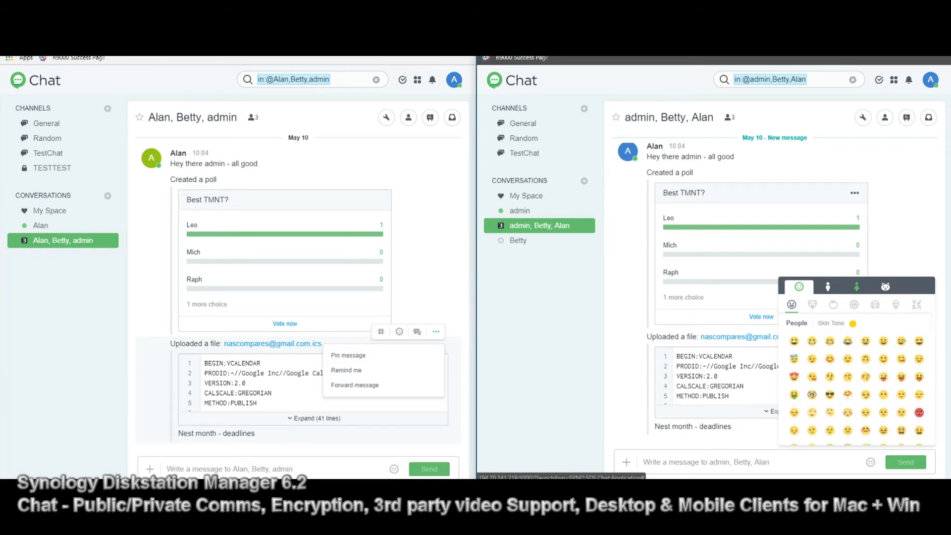
# Send the Thank You character sticker to the admin, Betty, Alan conversation
pyautogui.click(856, 286)
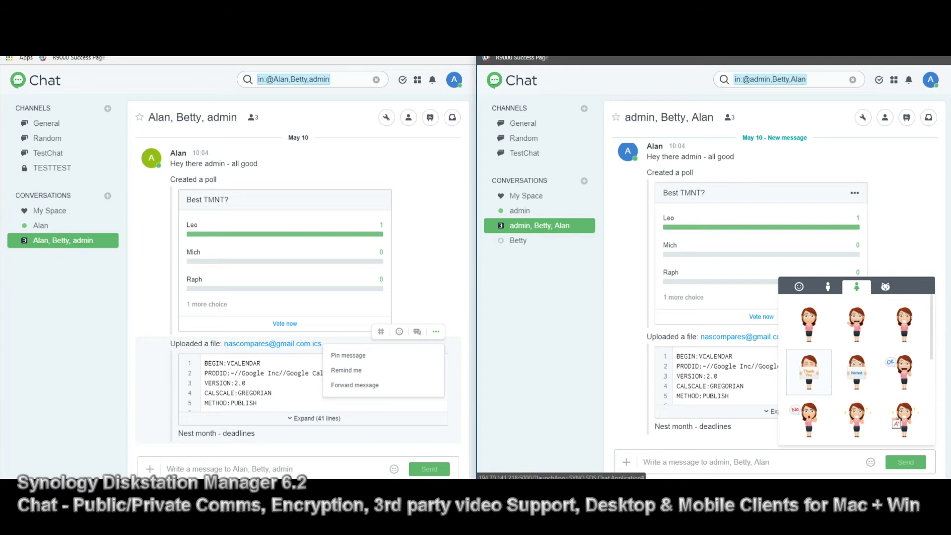
pyautogui.click(809, 372)
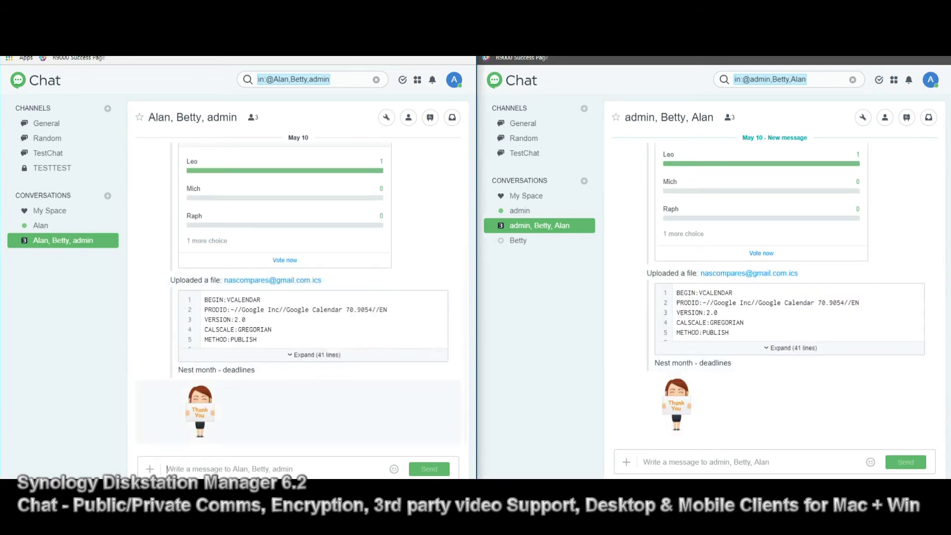
pyautogui.scroll(1, 208, 411)
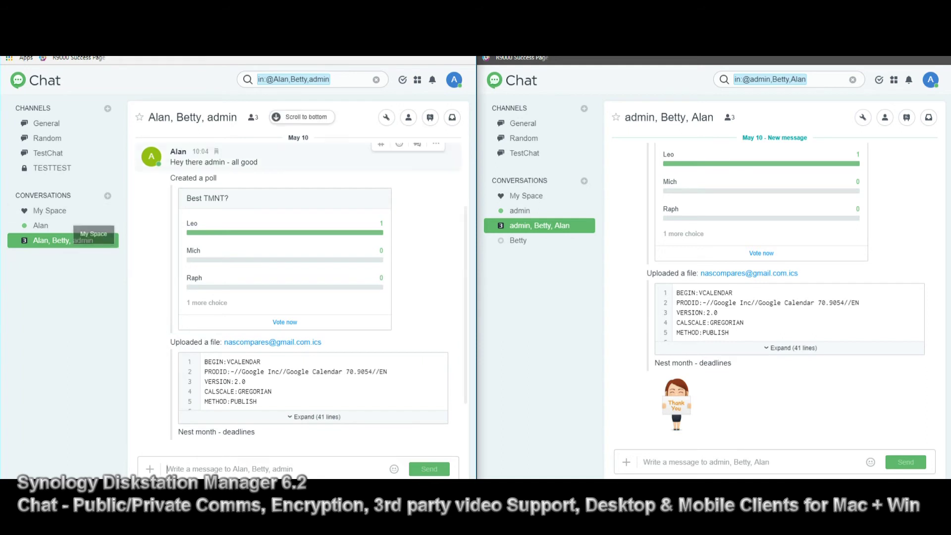
pyautogui.scroll(-2, 198, 248)
pyautogui.scroll(2, 159, 179)
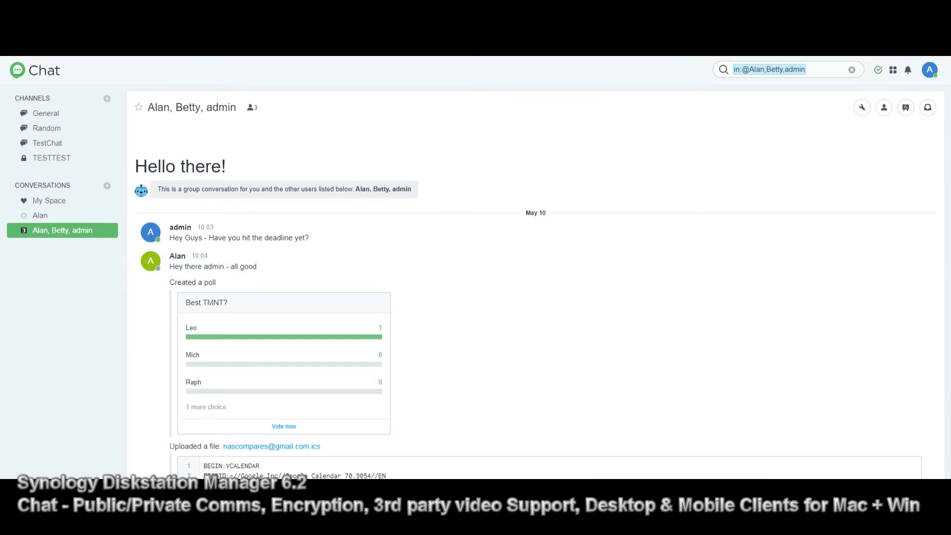
# Glance at the personal task list, then open the Synology apps list to choose Moments
pyautogui.click(878, 70)
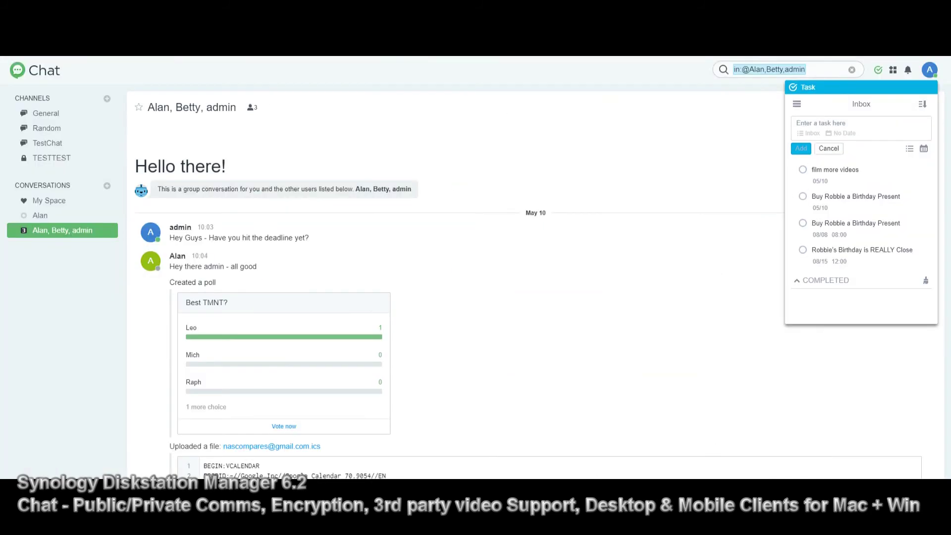
pyautogui.click(878, 70)
pyautogui.click(893, 70)
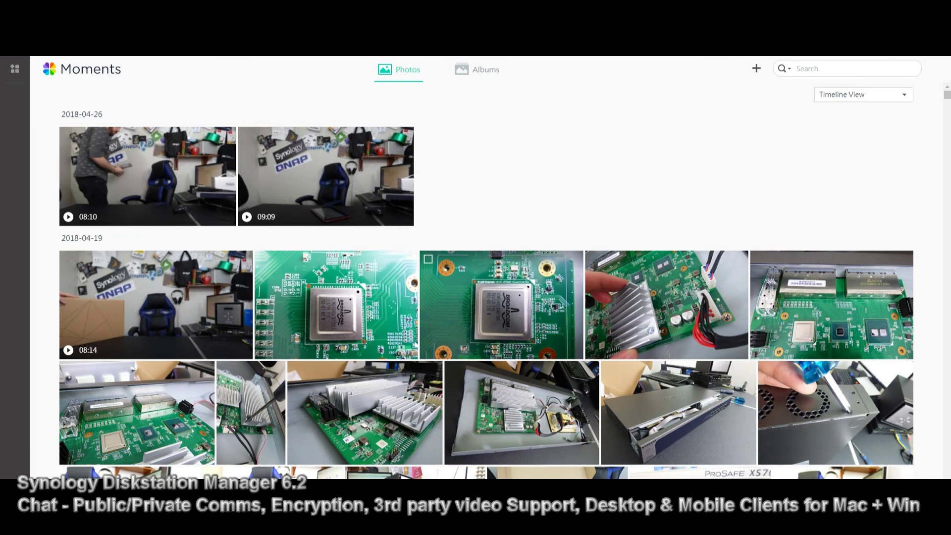
# Scroll down through the Moments photo timeline
pyautogui.scroll(-3, 487, 282)
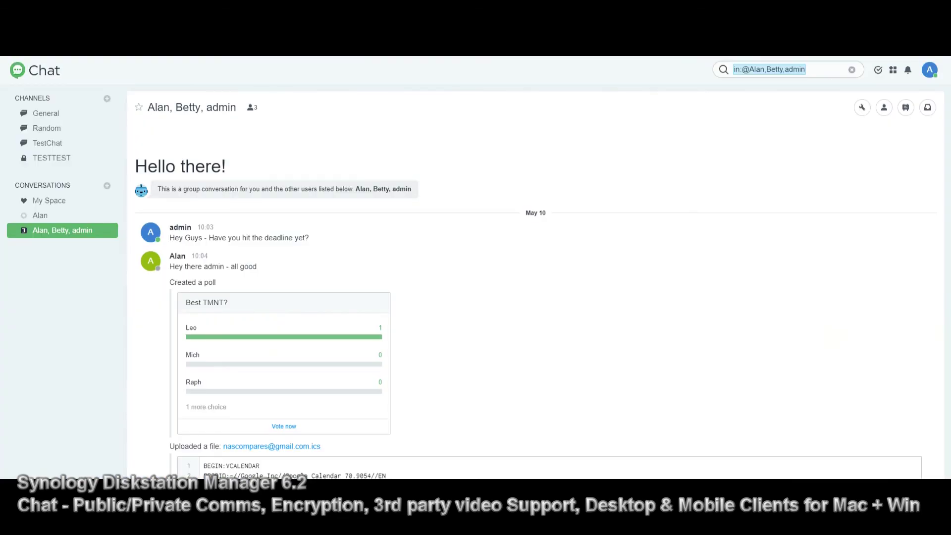
# Look over the notification snooze and account menus, then open Chat's personal Settings
pyautogui.click(908, 70)
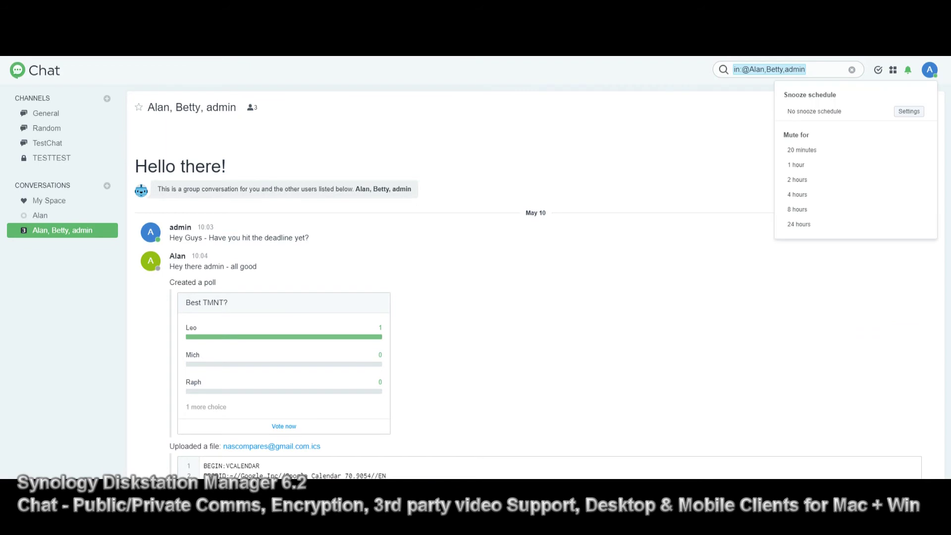
pyautogui.click(929, 70)
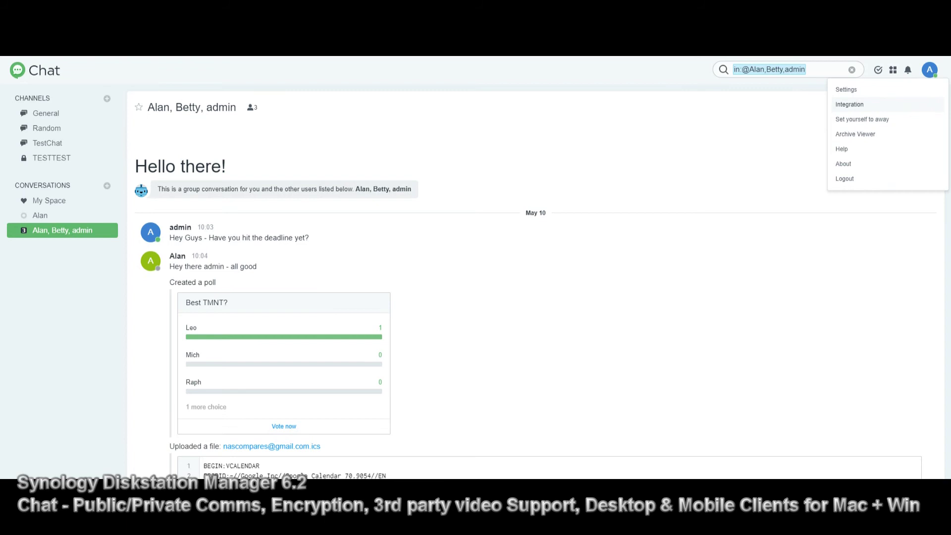
pyautogui.click(845, 89)
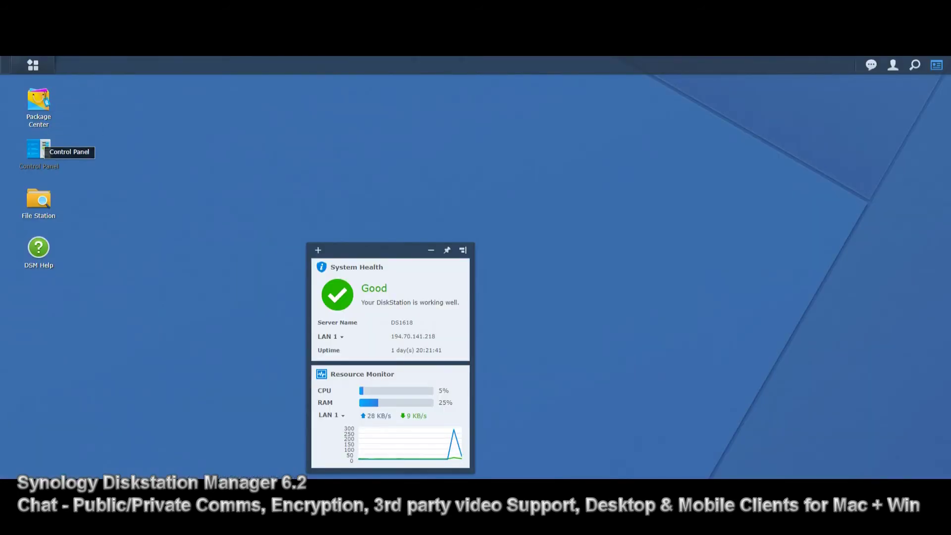
pyautogui.click(38, 148)
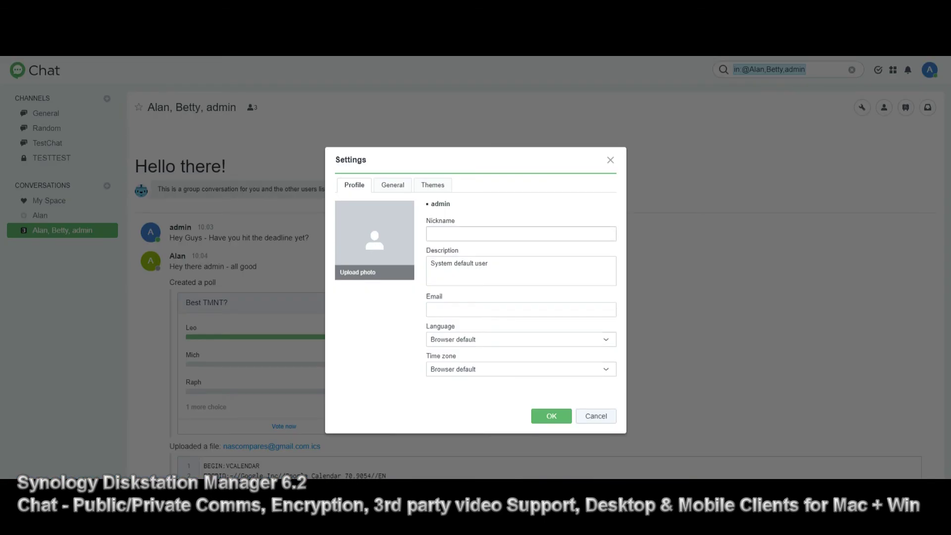
# Place the cursor in the empty Nickname field of admin's Chat profile
pyautogui.click(520, 233)
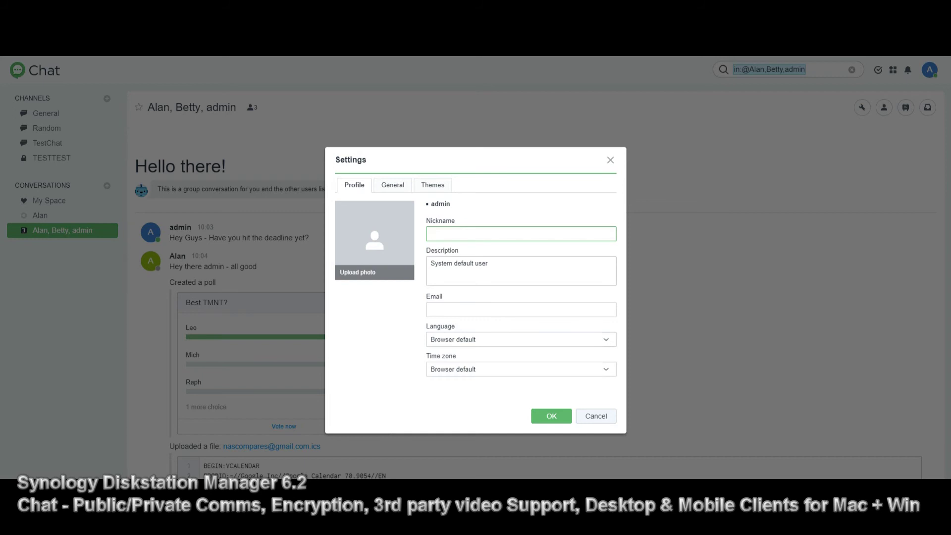
# Review the Description and Email fields and keep Browser default as the language
pyautogui.moveTo(488, 263); pyautogui.dragTo(441, 263)
pyautogui.click(520, 309)
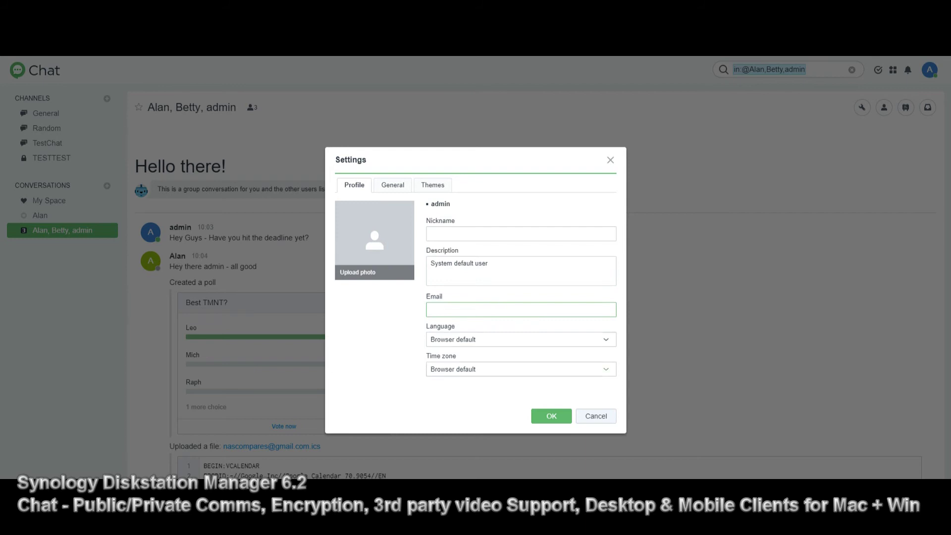
pyautogui.click(520, 339)
pyautogui.click(520, 359)
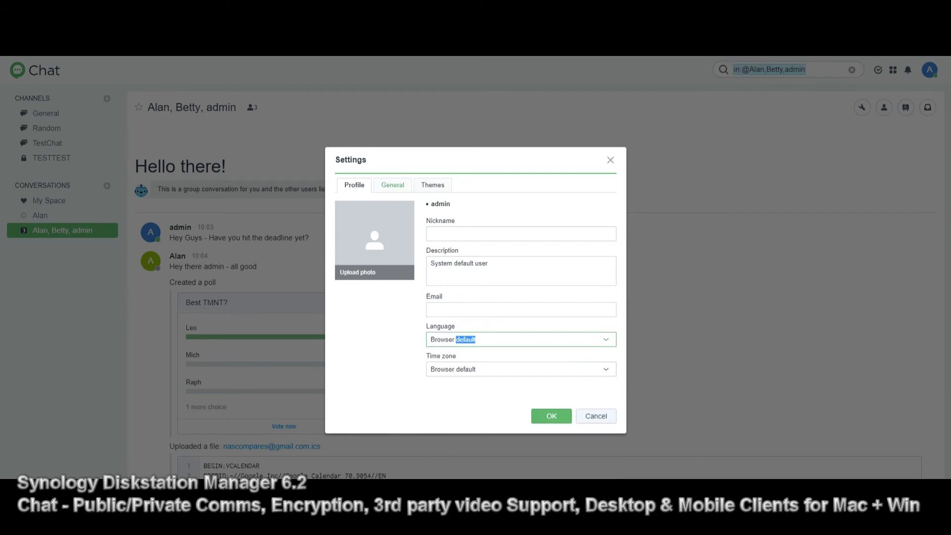
# Scroll through the General settings: Calendar integration, 24-hour time, username display
pyautogui.click(391, 185)
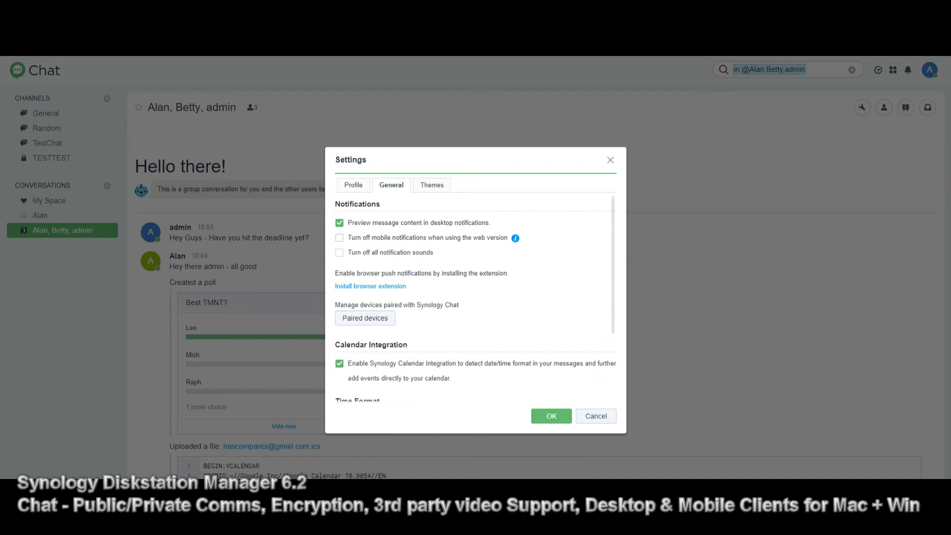
pyautogui.scroll(-2, 473, 297)
pyautogui.scroll(2, 473, 297)
pyautogui.scroll(-2, 474, 298)
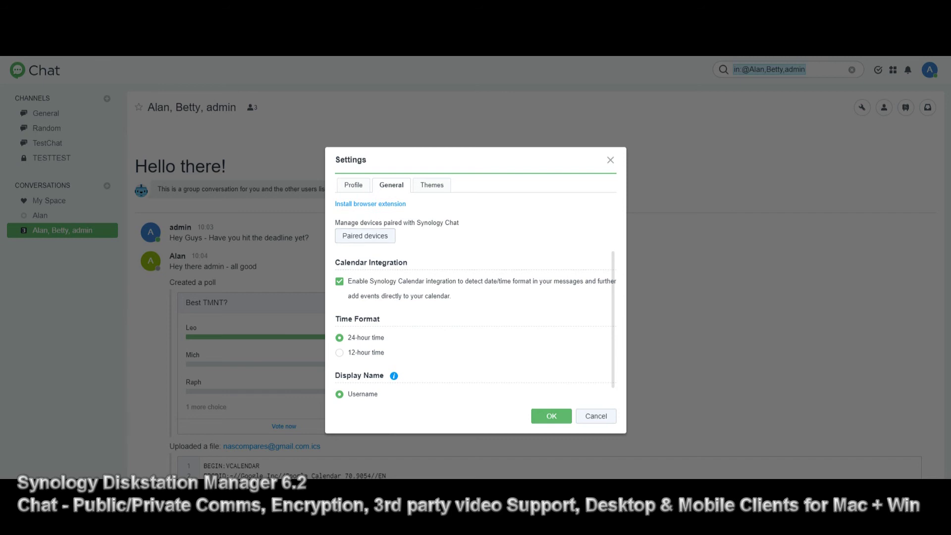
pyautogui.scroll(-1, 474, 300)
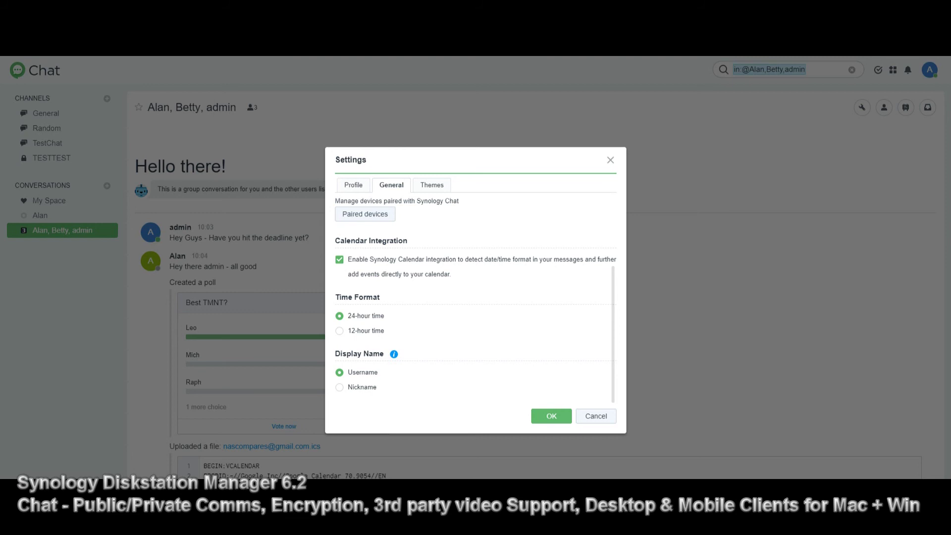
# Choose the dark theme with the red suspension bridge wallpaper and confirm with OK
pyautogui.click(432, 184)
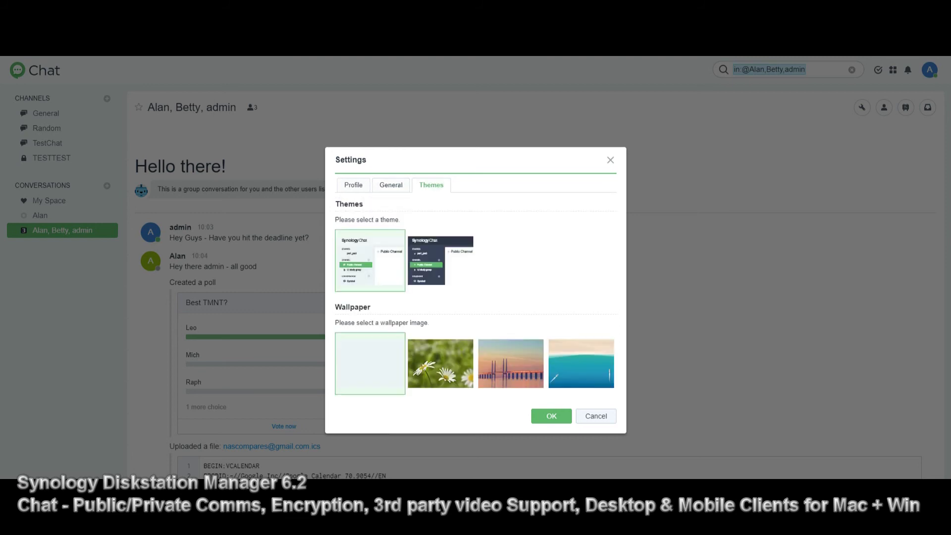
pyautogui.click(440, 260)
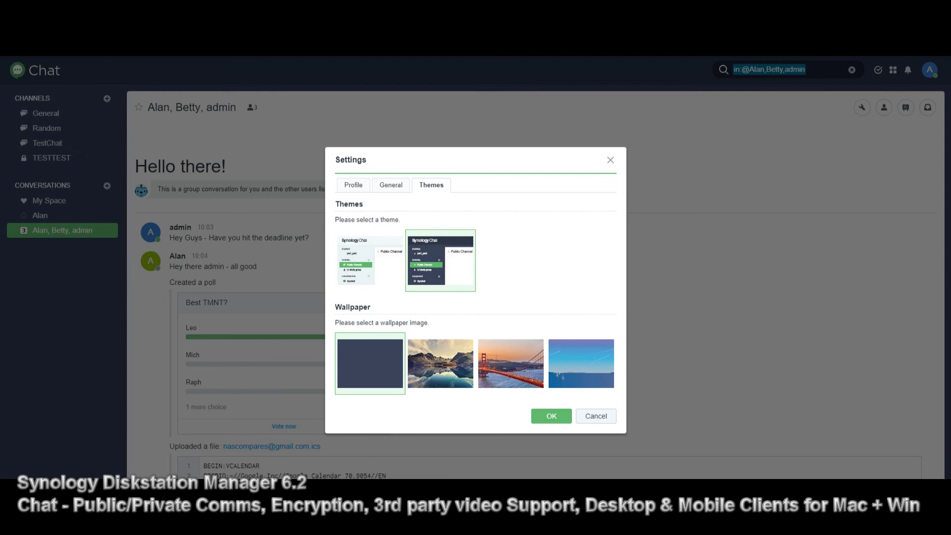
pyautogui.click(369, 260)
pyautogui.click(440, 363)
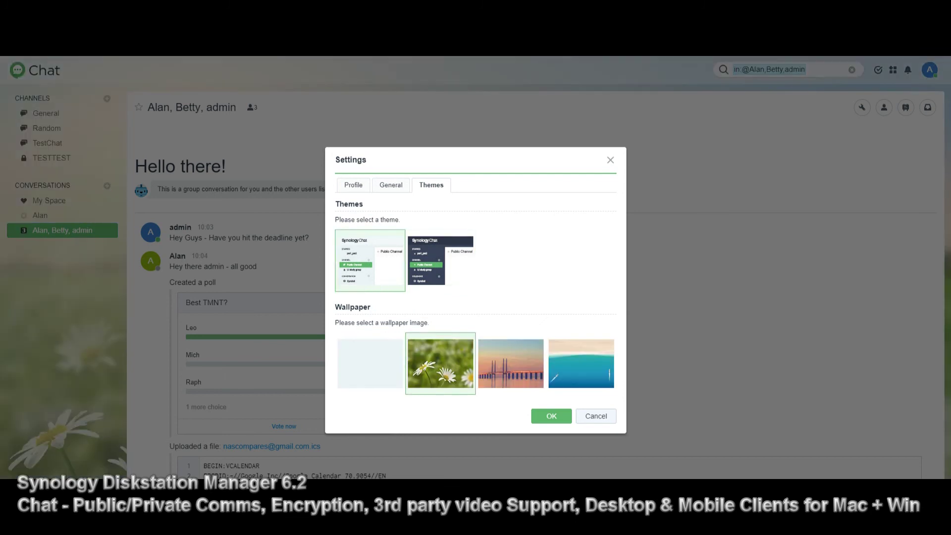
pyautogui.click(510, 362)
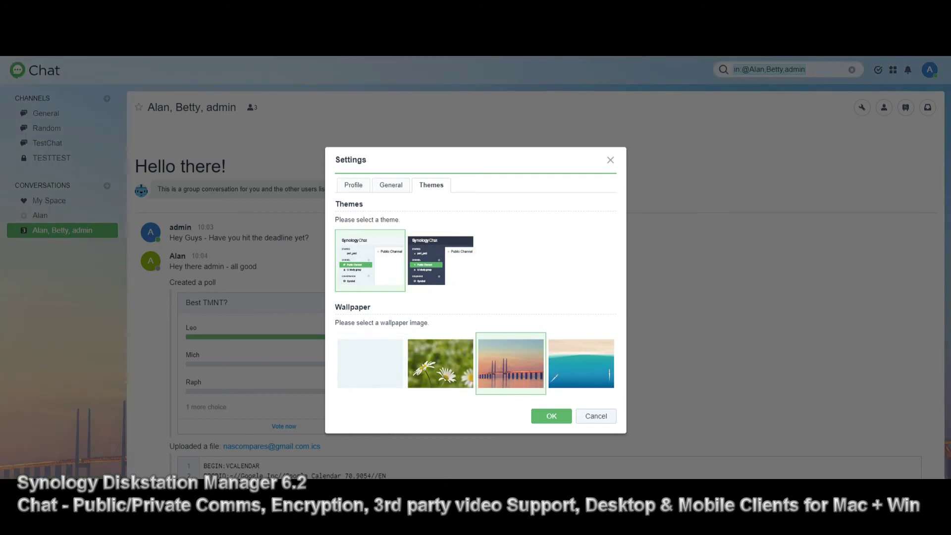
pyautogui.click(441, 259)
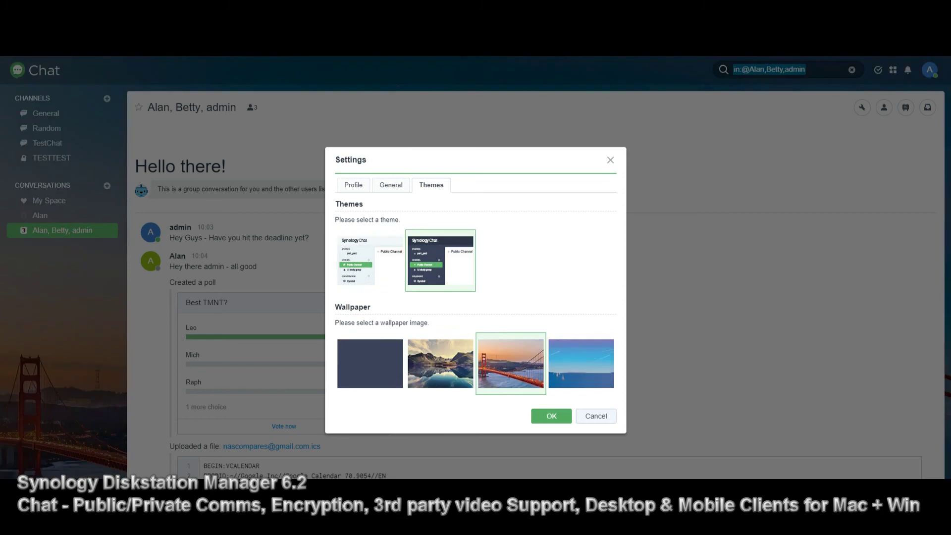
pyautogui.click(551, 416)
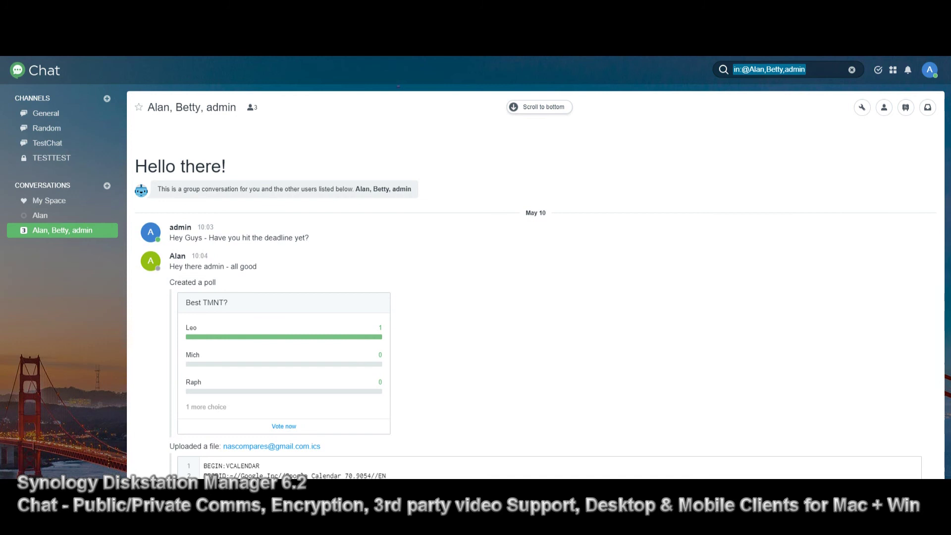
pyautogui.click(927, 107)
# Check the reminders, scheduled messages, bookmarks and subscribed threads tabs, then close the panel
pyautogui.click(876, 106)
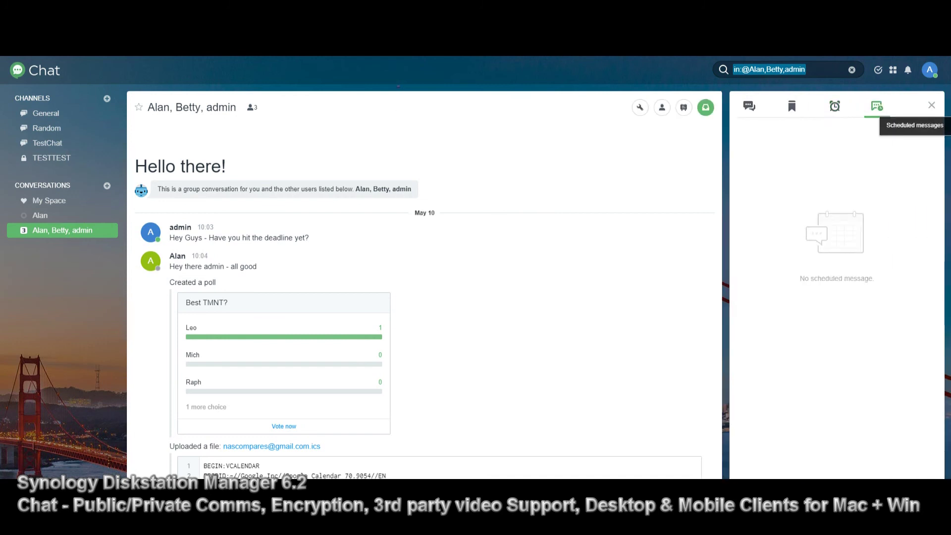
pyautogui.click(834, 106)
pyautogui.click(877, 106)
pyautogui.click(792, 106)
pyautogui.click(749, 106)
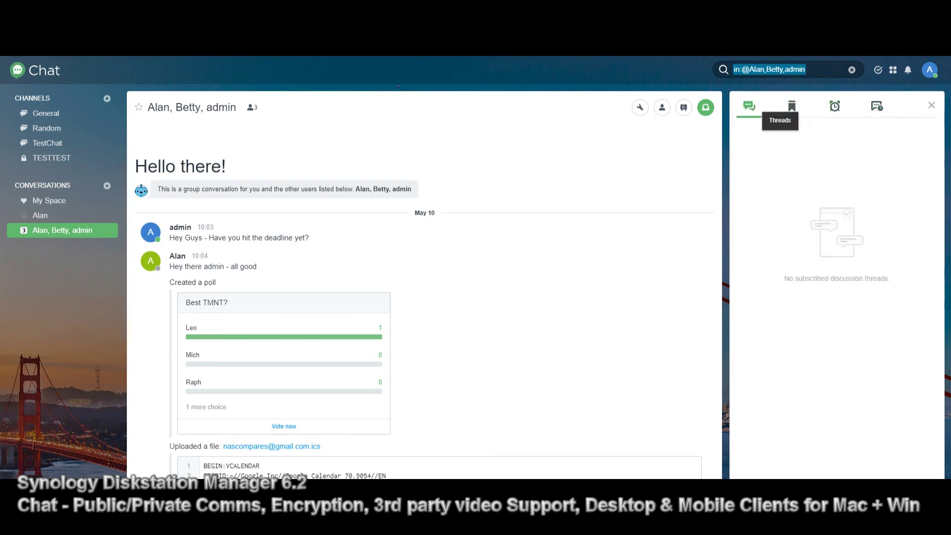
pyautogui.click(931, 105)
# Open the file message's more-actions menu, then review shared Files and the empty Links list
pyautogui.scroll(-3, 842, 357)
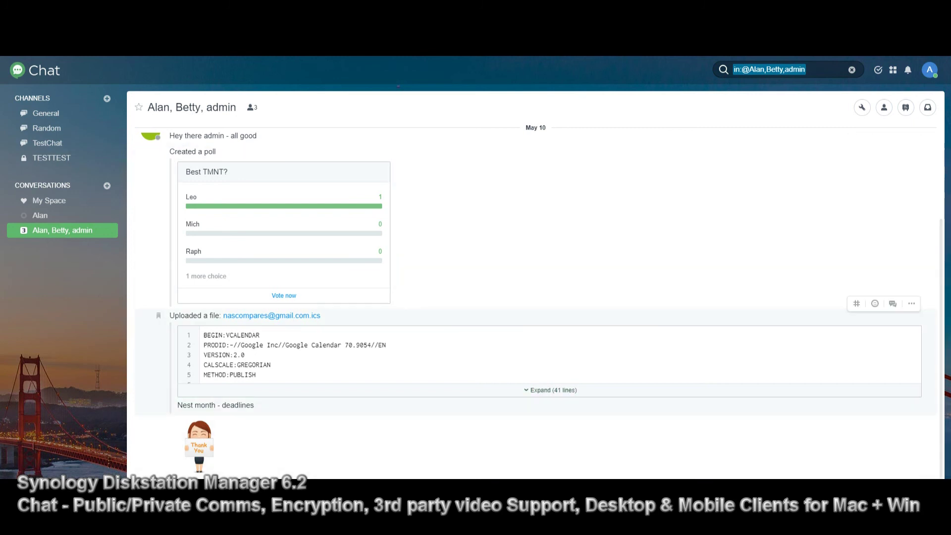
pyautogui.click(911, 303)
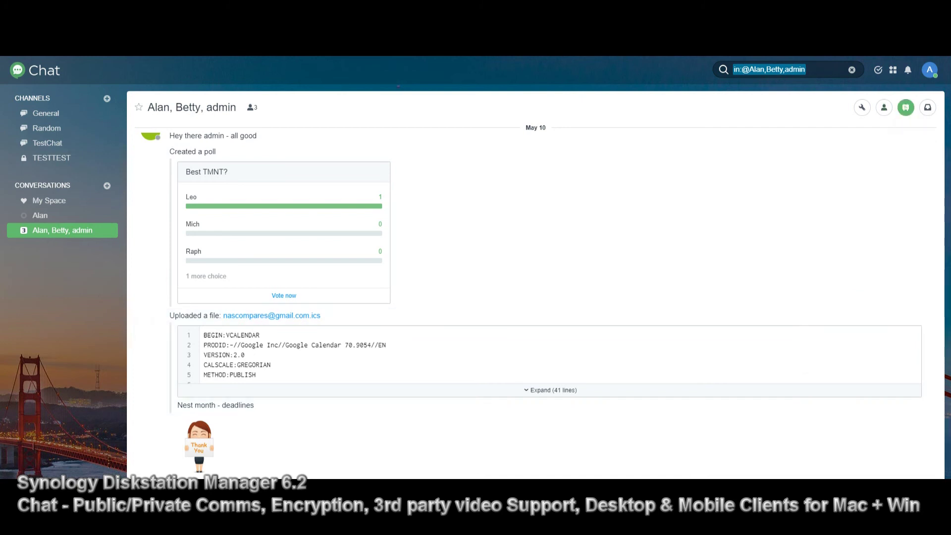
pyautogui.click(906, 107)
pyautogui.click(791, 106)
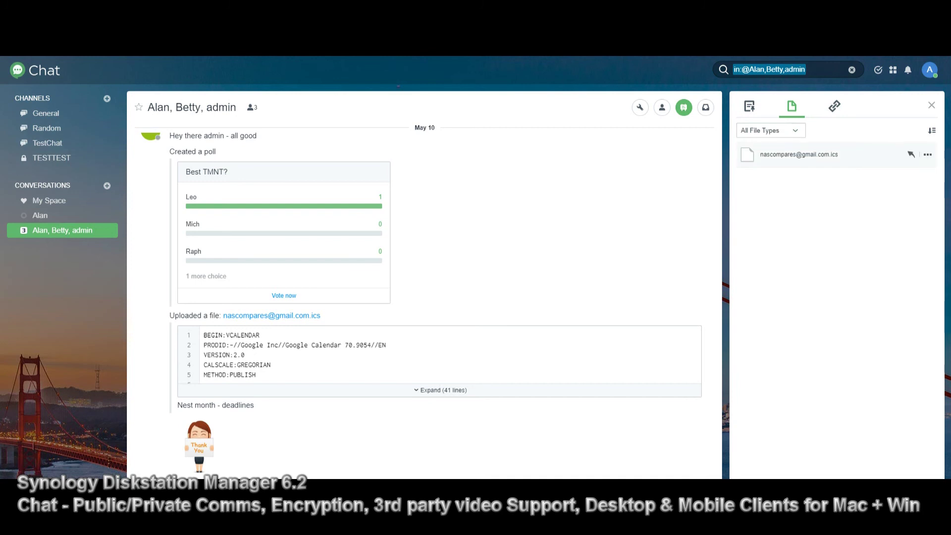
pyautogui.moveTo(910, 154)
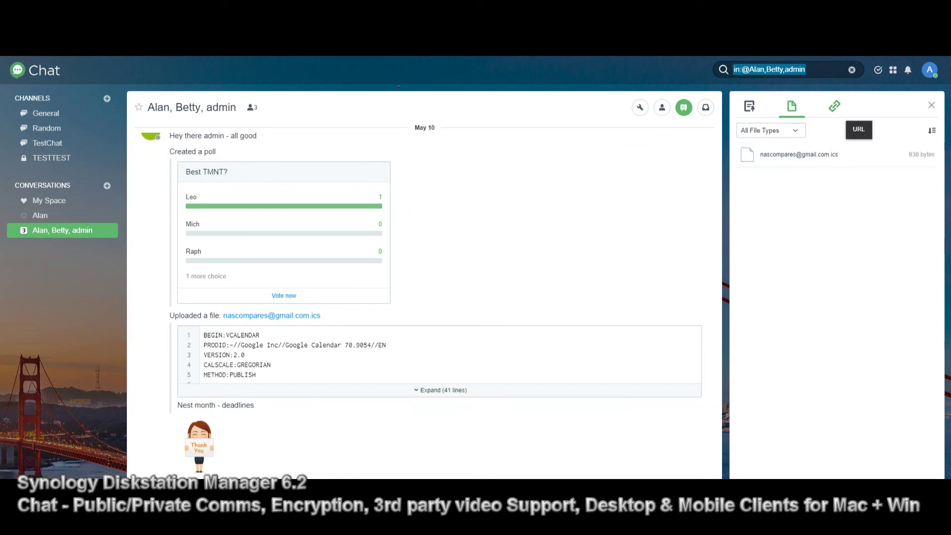
pyautogui.click(835, 106)
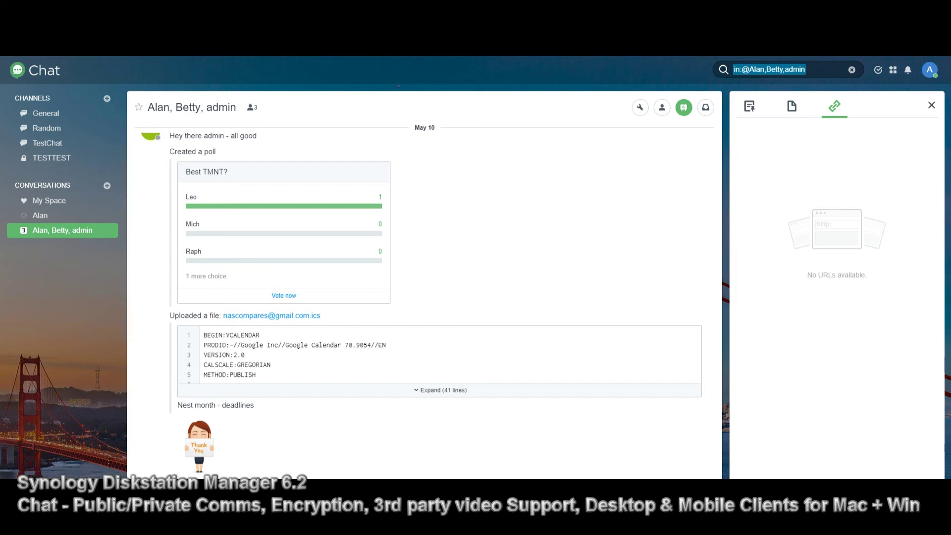
pyautogui.click(931, 105)
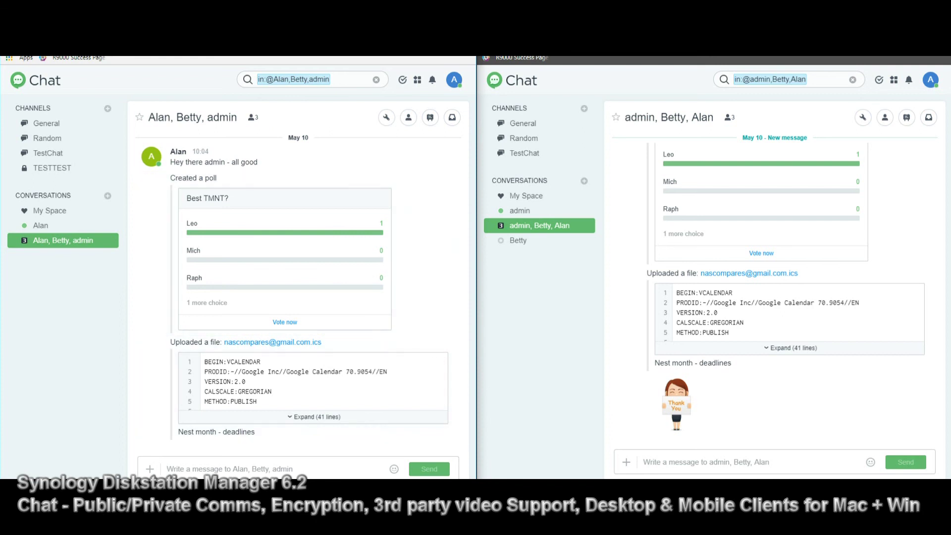
# Scroll the right and left chat panes up to the 'Hello there!' greeting
pyautogui.scroll(5, 773, 287)
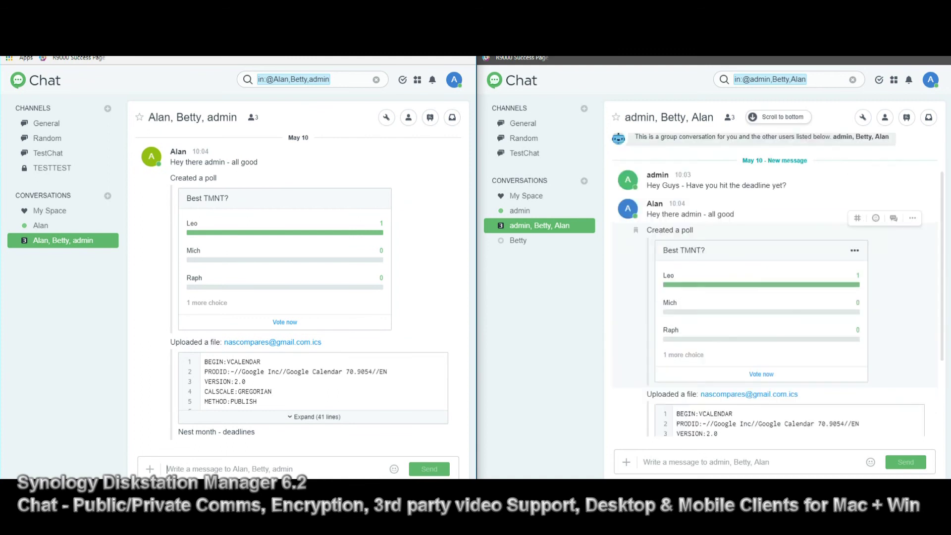
pyautogui.scroll(2, 772, 288)
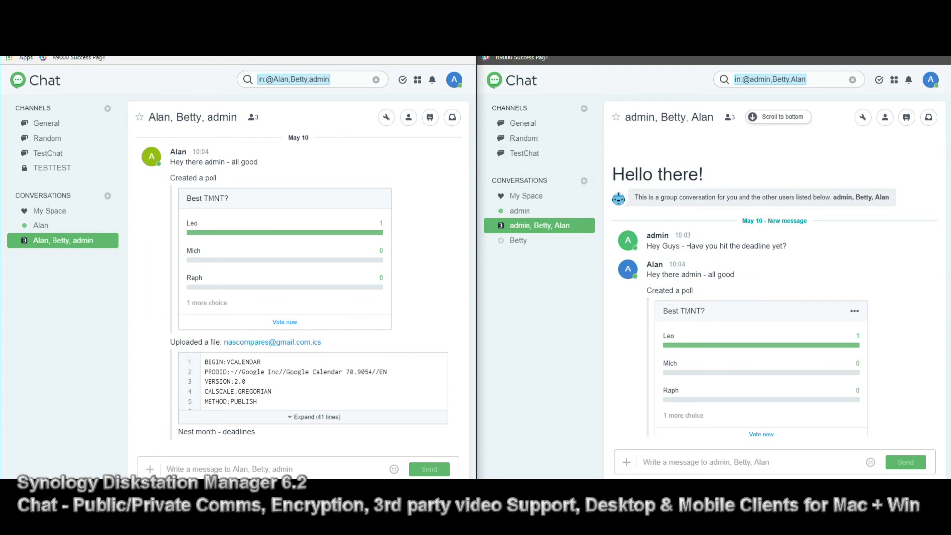
pyautogui.scroll(3, 297, 297)
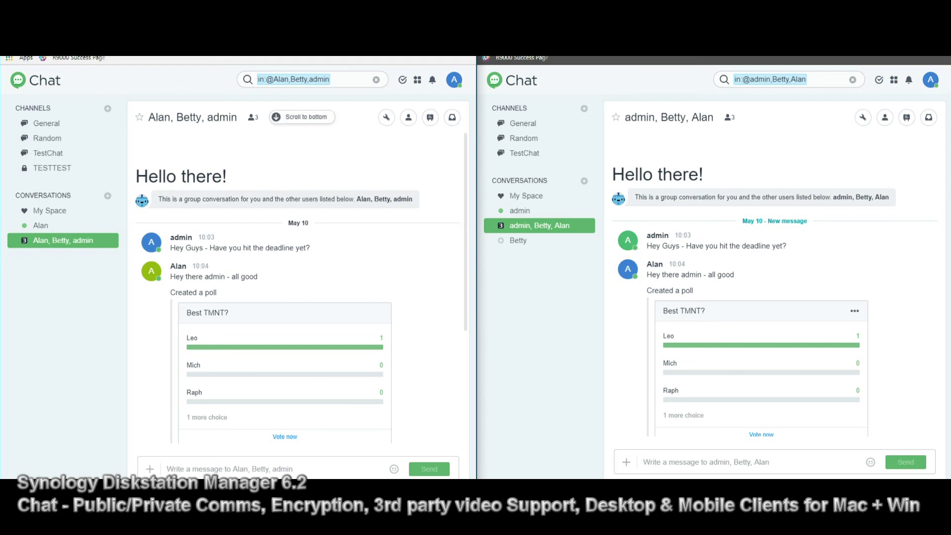
# Show the apps list (Calendar, Moments, Chat, Drive, MailPlus) in the left and right sessions
pyautogui.click(417, 80)
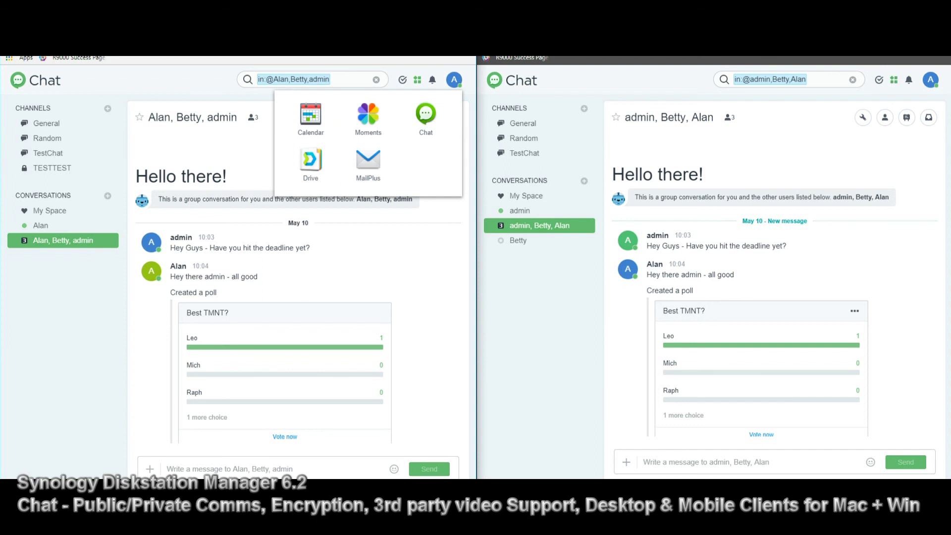
pyautogui.click(894, 80)
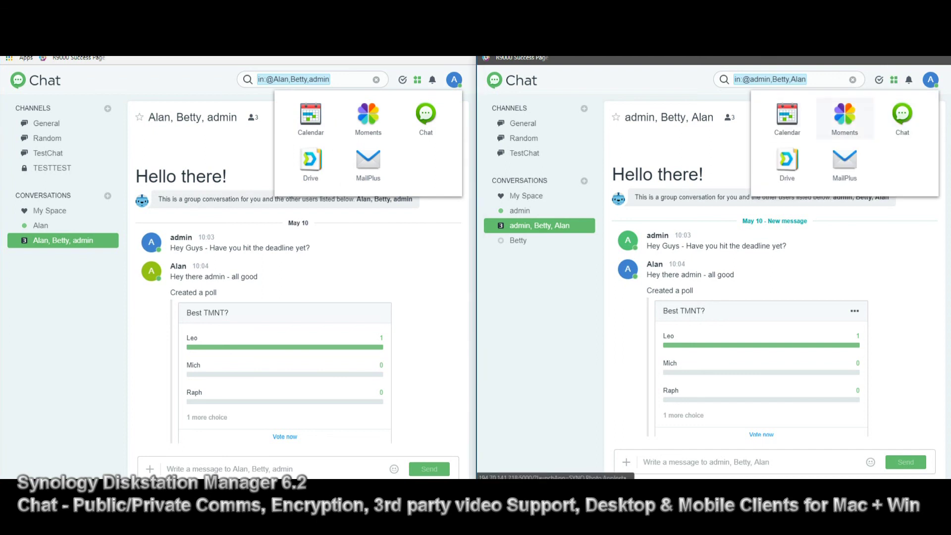